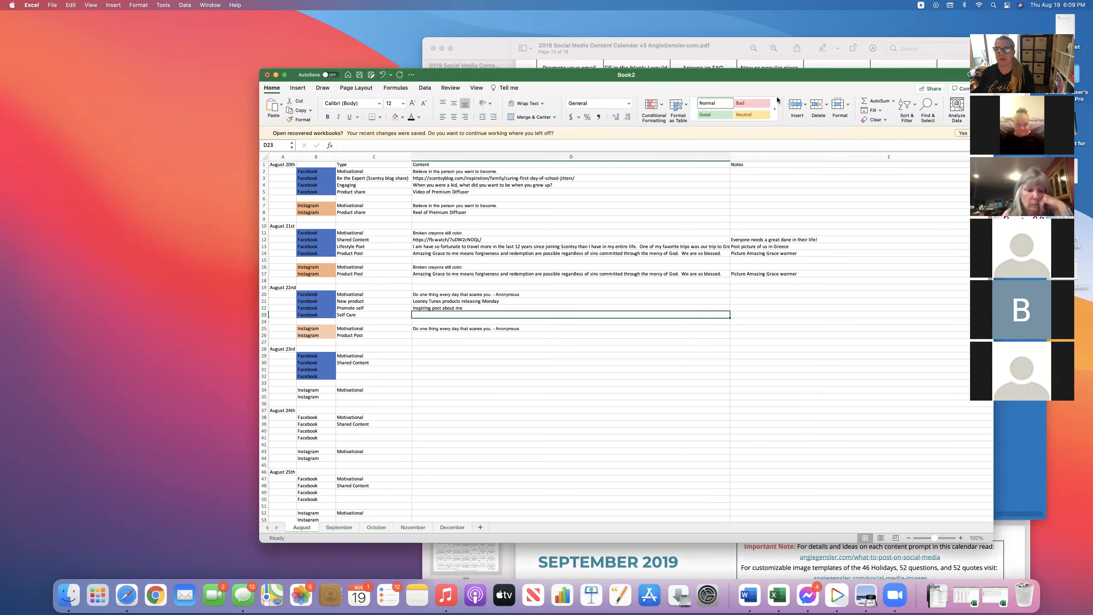
# Examine the post types and content planned for August 20th and 21st in the August sheet
pyautogui.moveTo(756, 74); pyautogui.dragTo(768, 75)
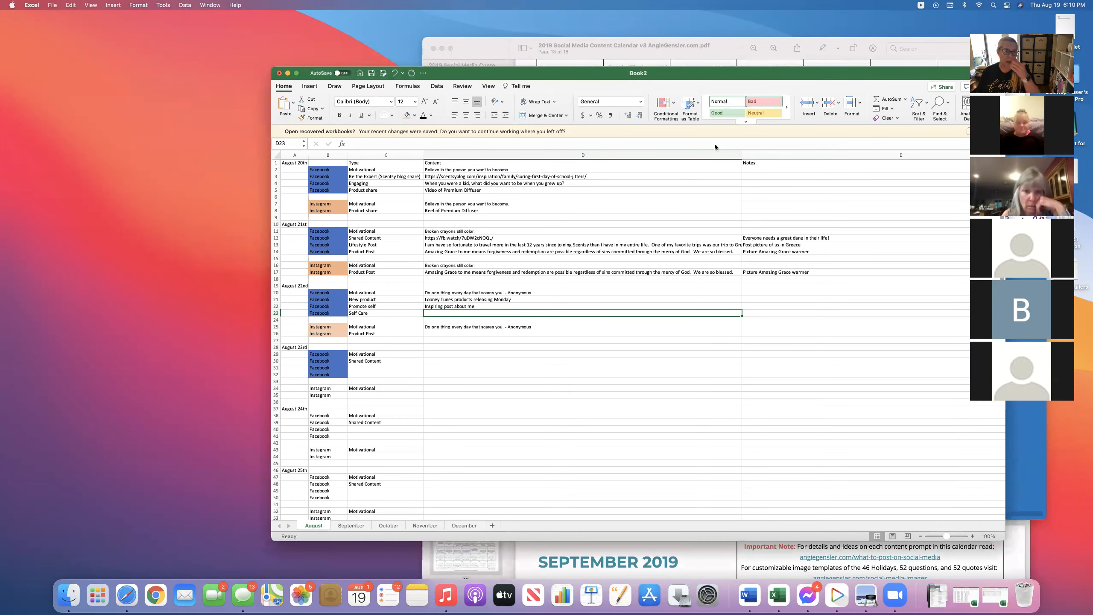
pyautogui.scroll(1, 606, 352)
pyautogui.scroll(-1, 607, 352)
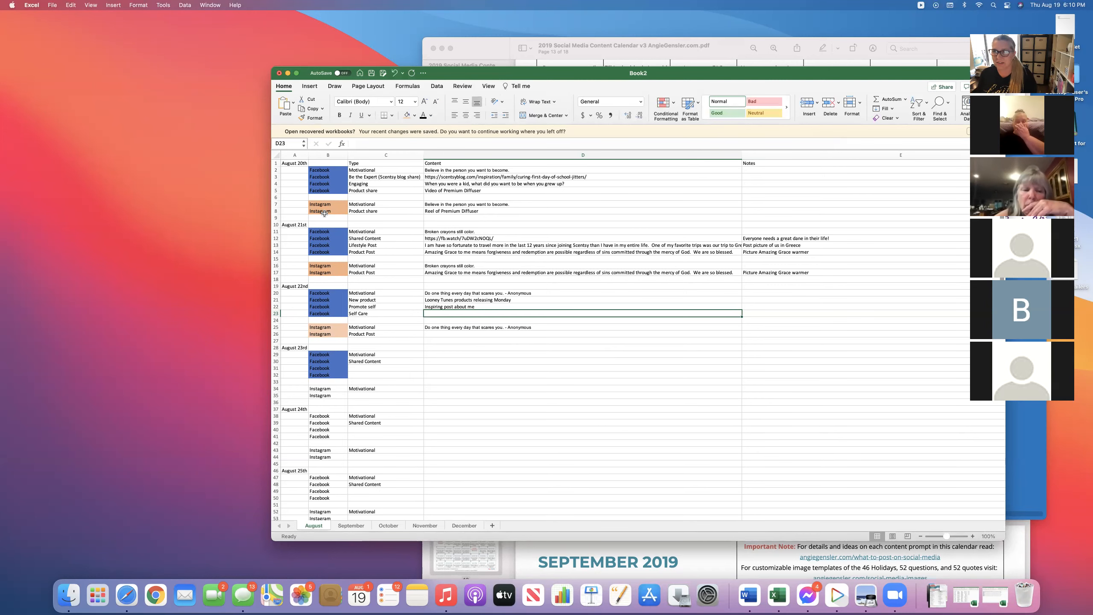
pyautogui.hscroll(1, 324, 212)
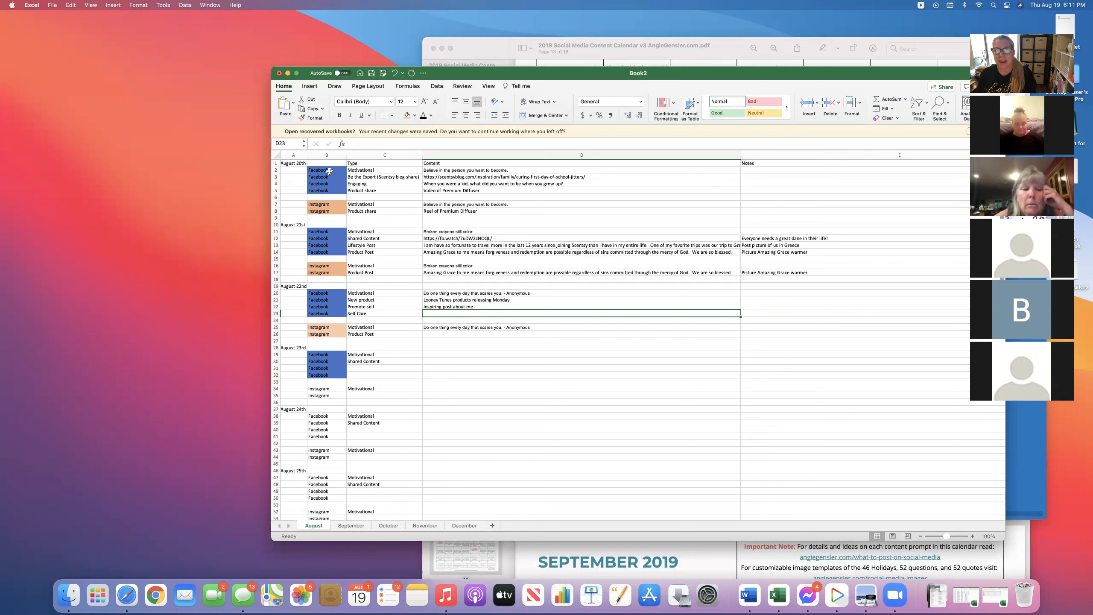
pyautogui.click(368, 170)
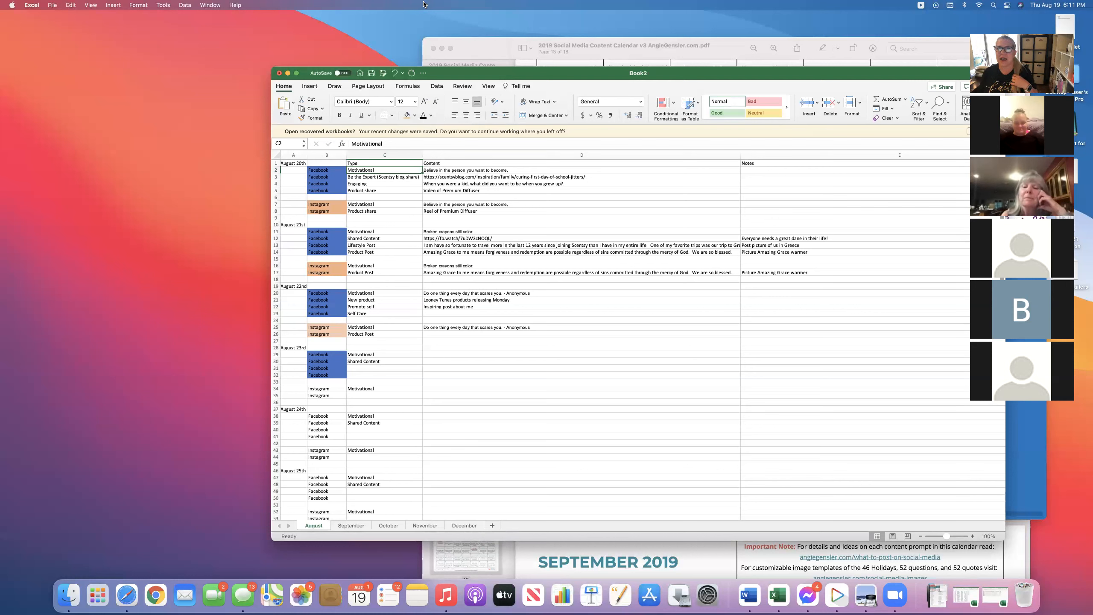
pyautogui.click(472, 24)
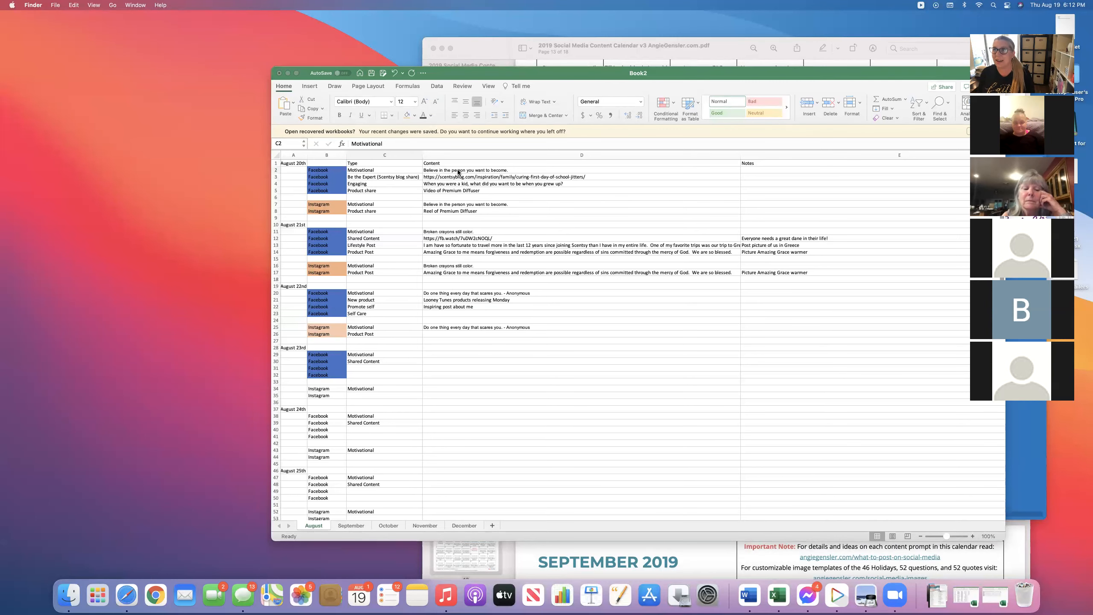
pyautogui.scroll(-1, 458, 173)
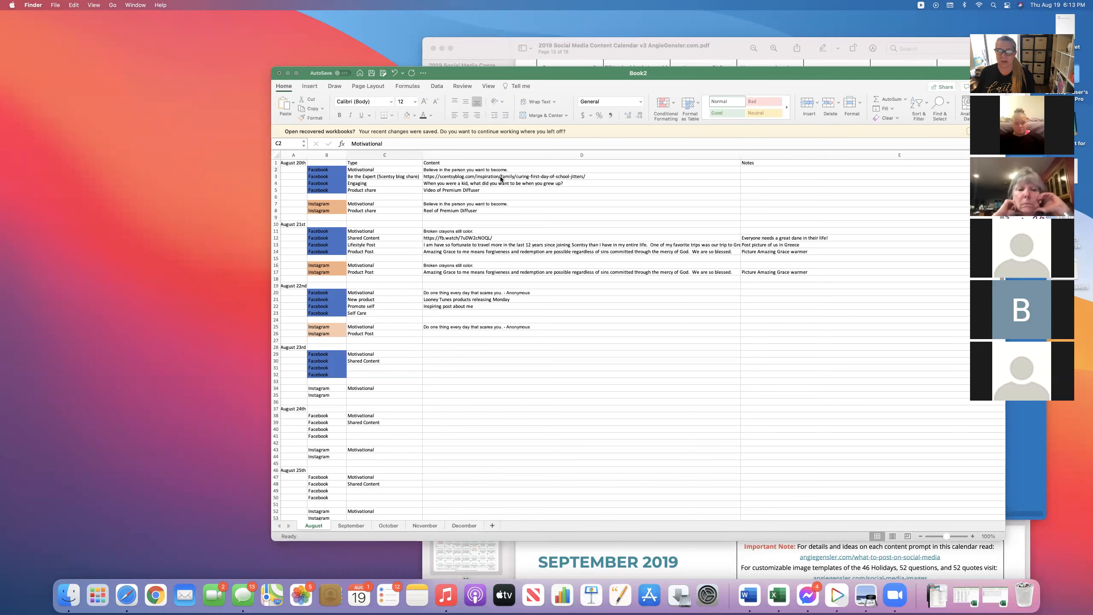
pyautogui.click(384, 184)
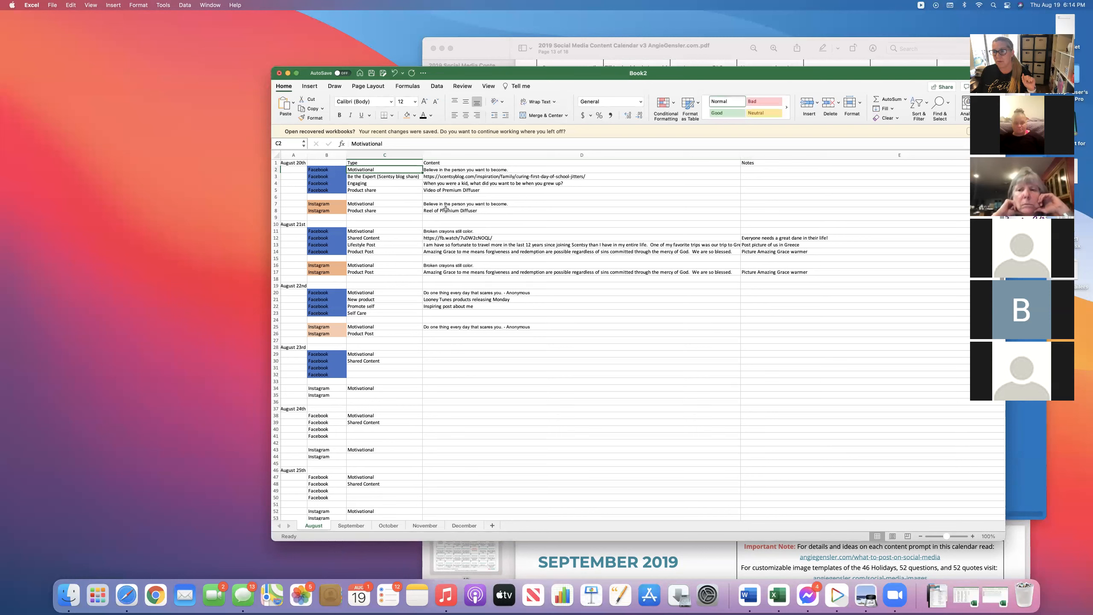
pyautogui.click(389, 239)
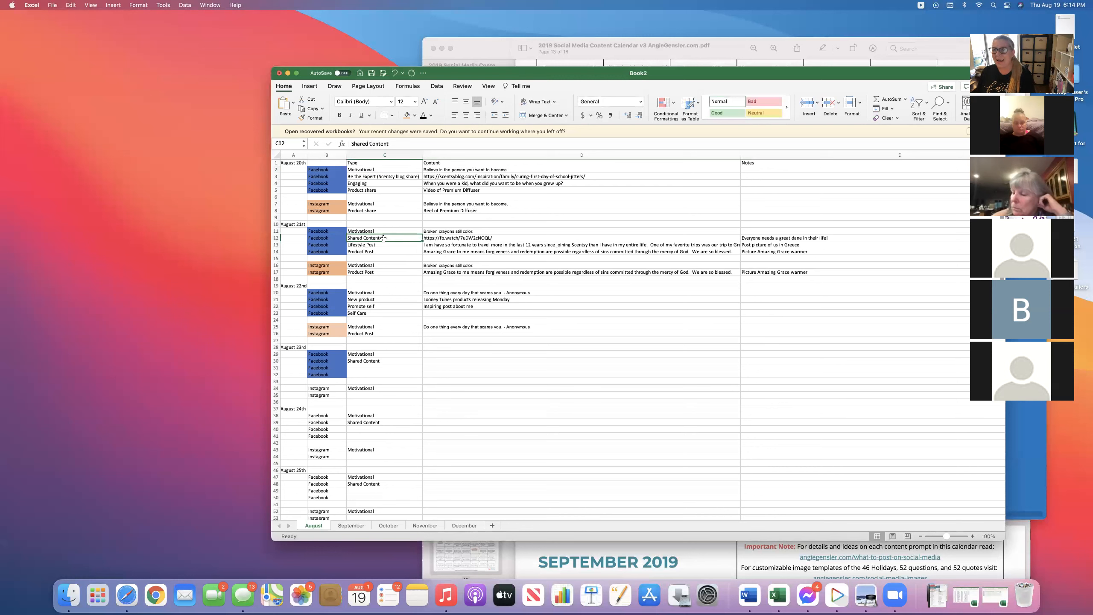
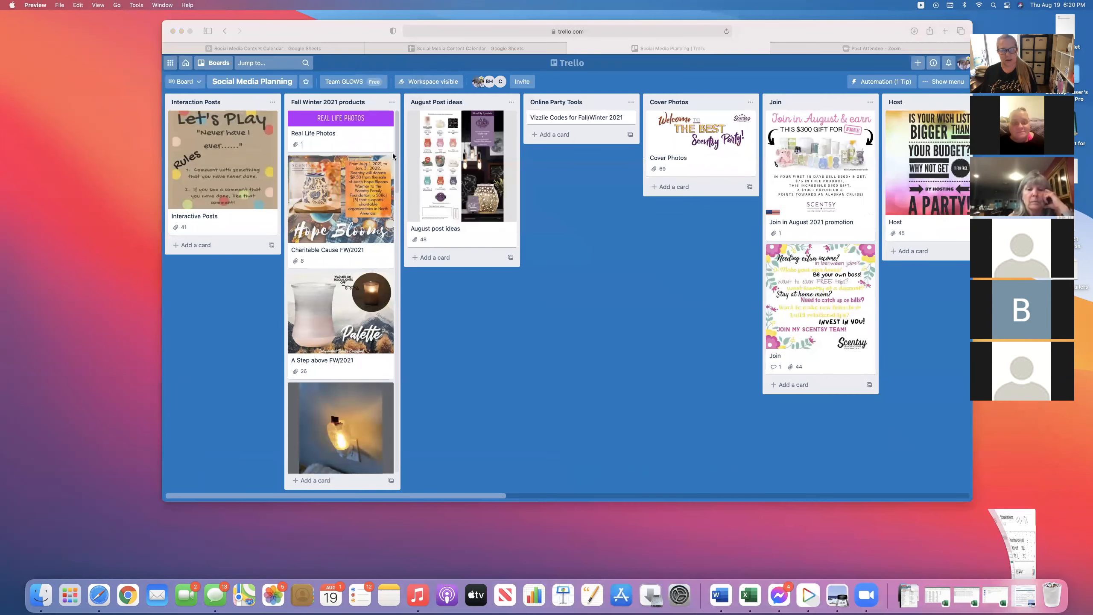
# Switch to the Social Media Planning board in Trello, reposition its window and look across its lists
pyautogui.click(356, 36)
pyautogui.moveTo(355, 36); pyautogui.dragTo(350, 54)
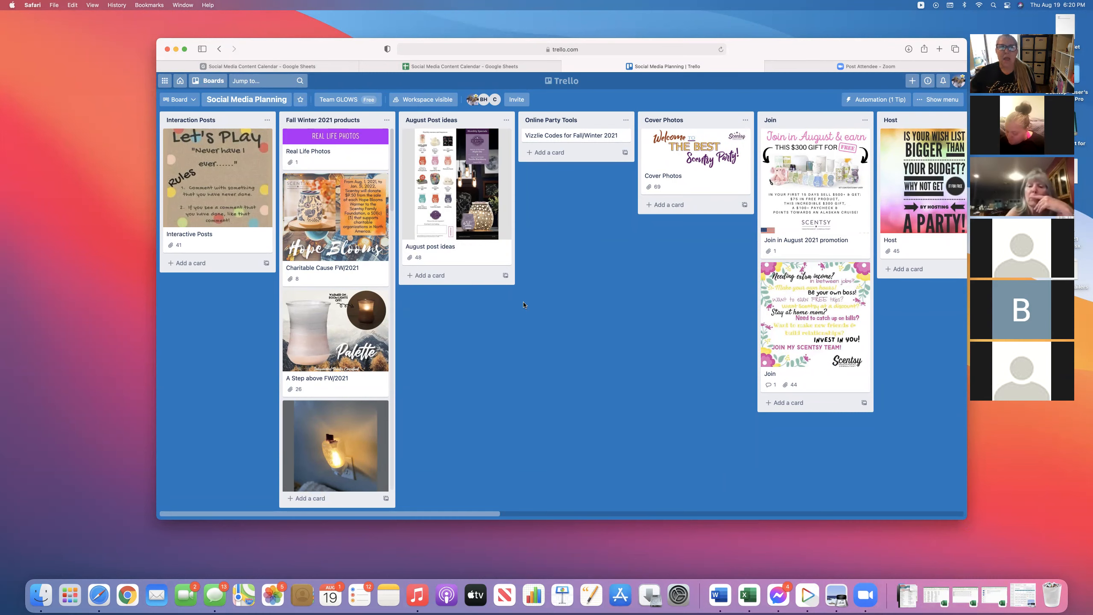
pyautogui.hscroll(3, 603, 314)
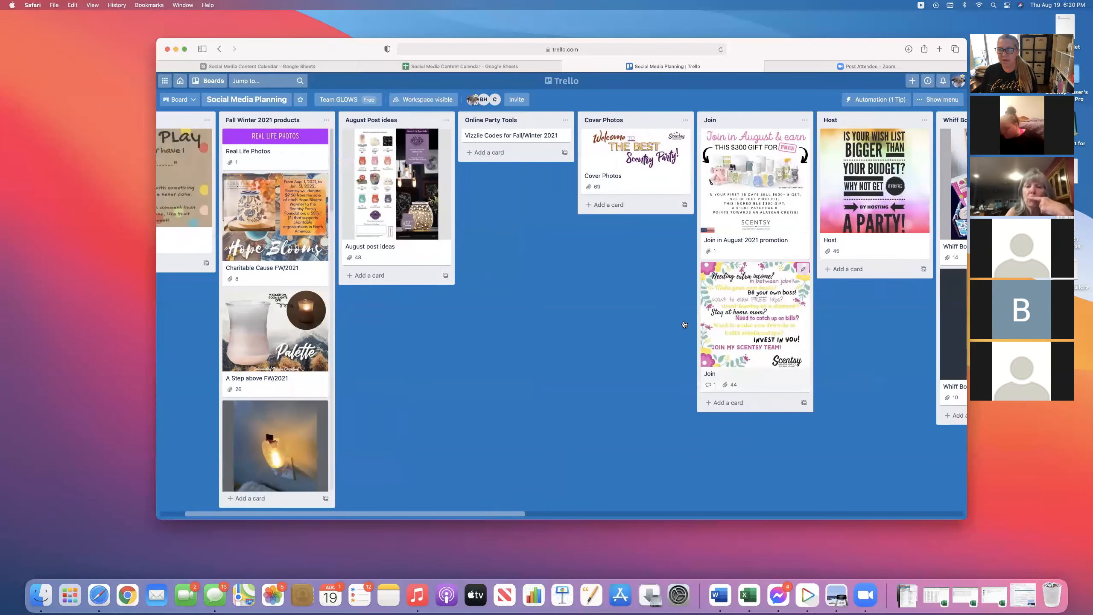
pyautogui.hscroll(-3, 685, 325)
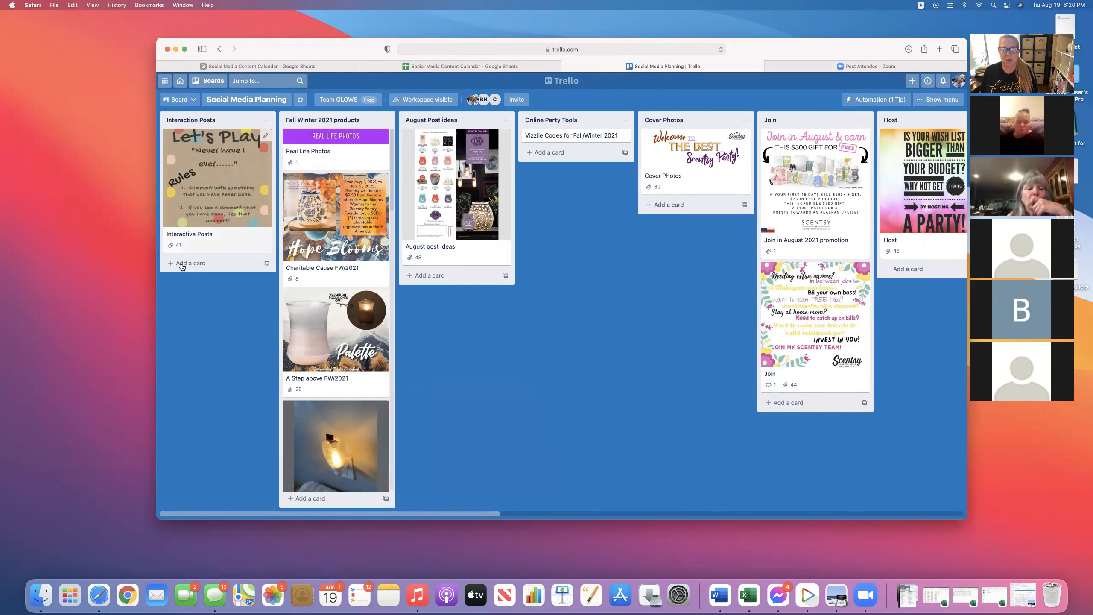
# Open the Interactive Posts card and show all of its attachments, including the hidden ones
pyautogui.click(188, 239)
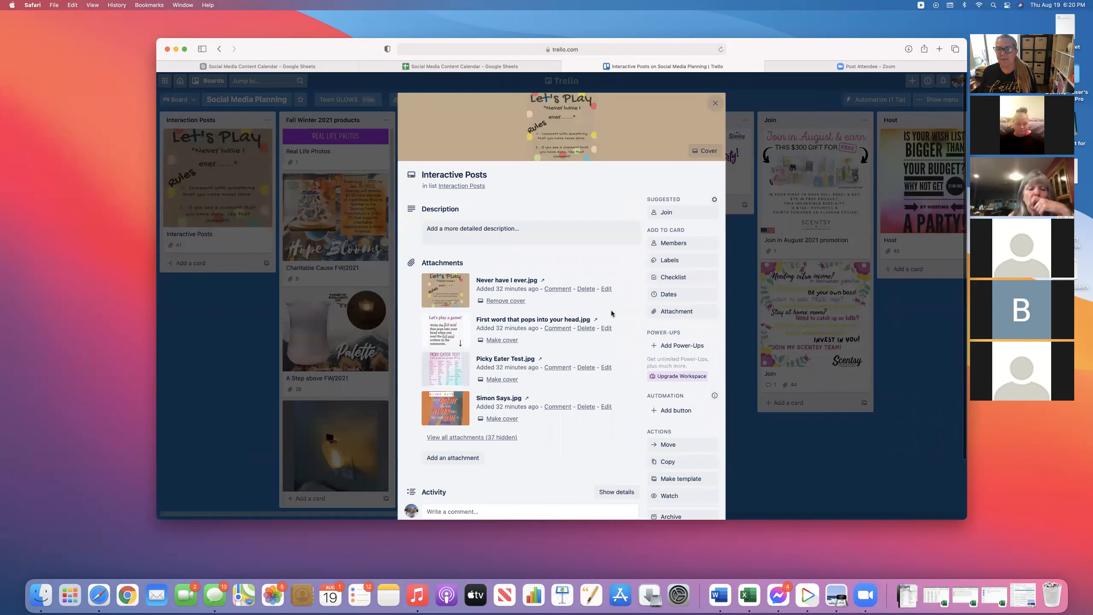
pyautogui.scroll(-2, 596, 312)
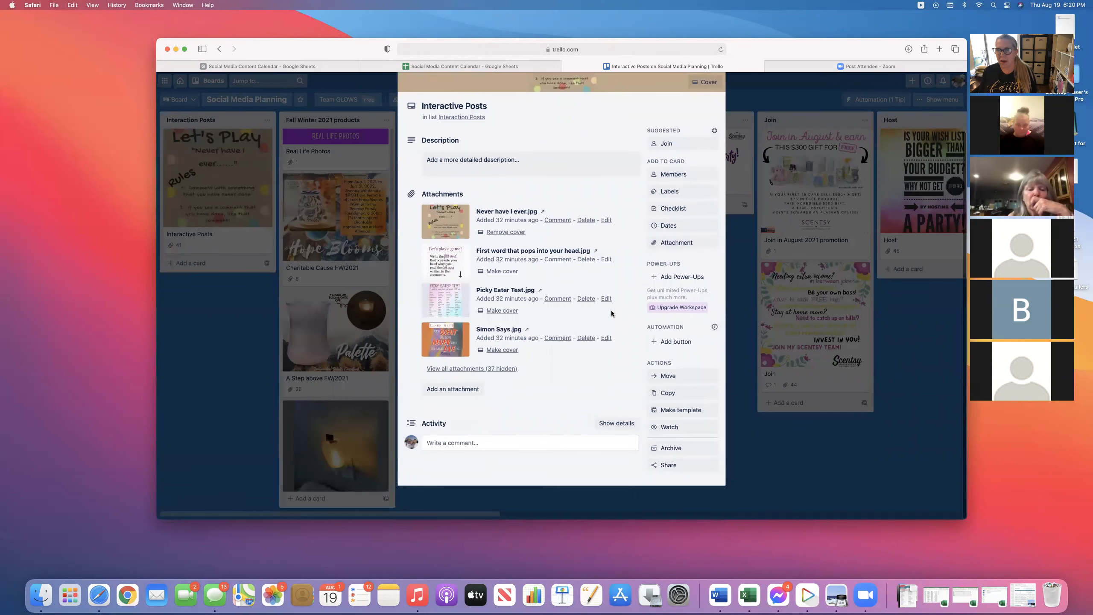
pyautogui.click(498, 371)
pyautogui.scroll(-3, 619, 343)
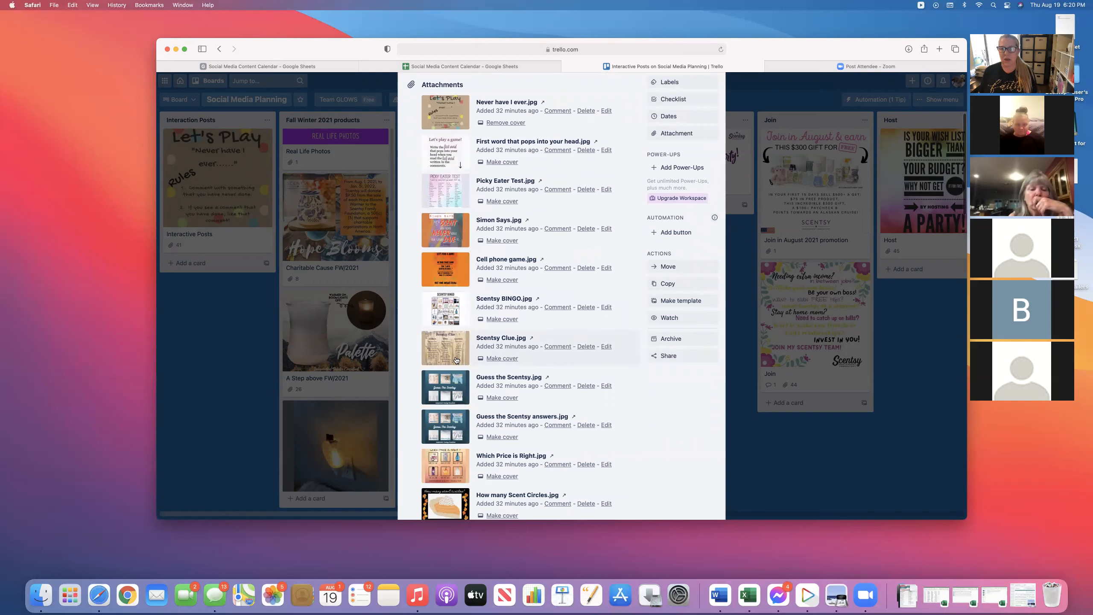
# Preview the attachments How many Scent Circles.jpg and How many Scent Circles answer.jpg, closing each preview
pyautogui.scroll(-8, 516, 359)
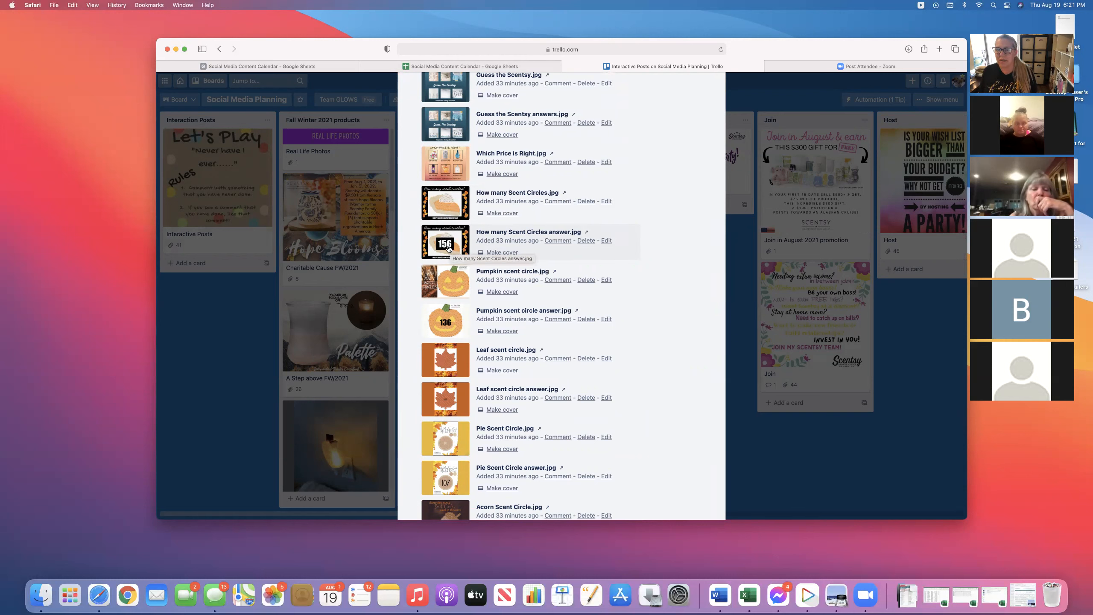
pyautogui.click(446, 209)
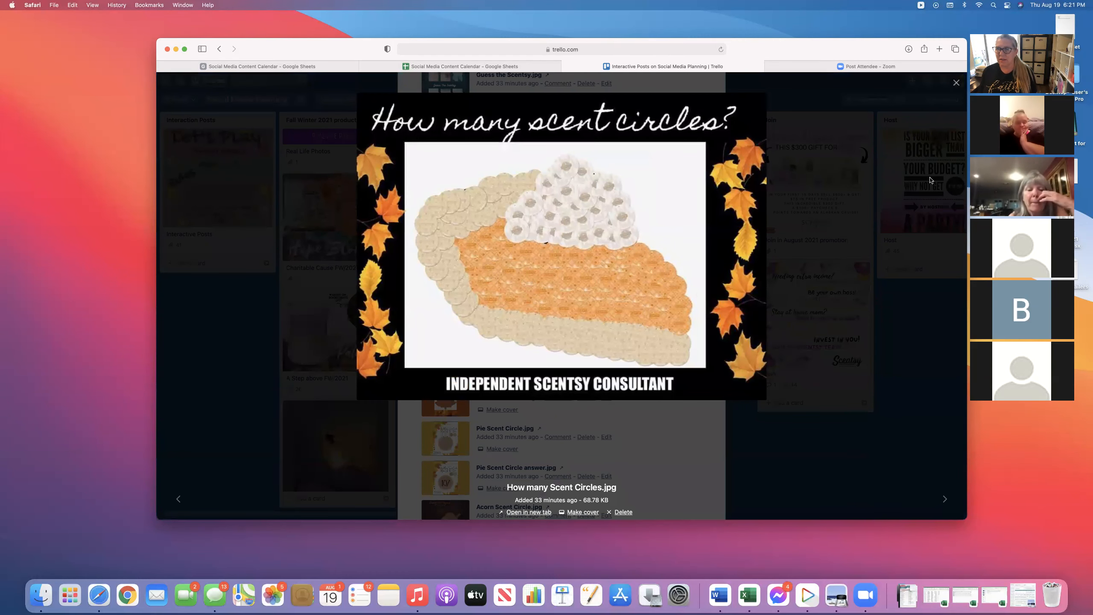
pyautogui.click(956, 83)
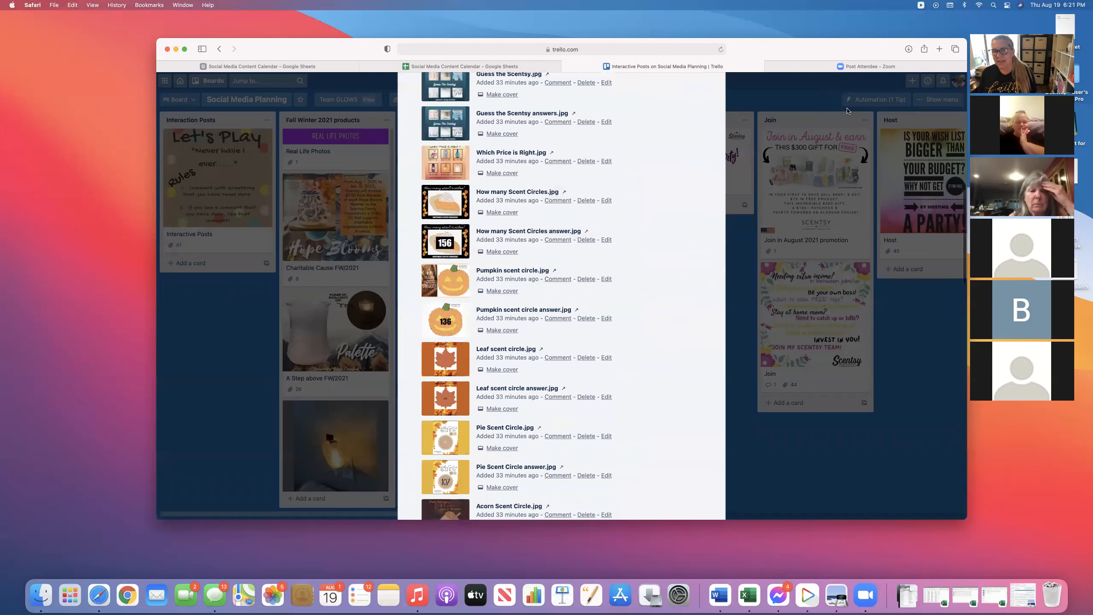
pyautogui.click(457, 245)
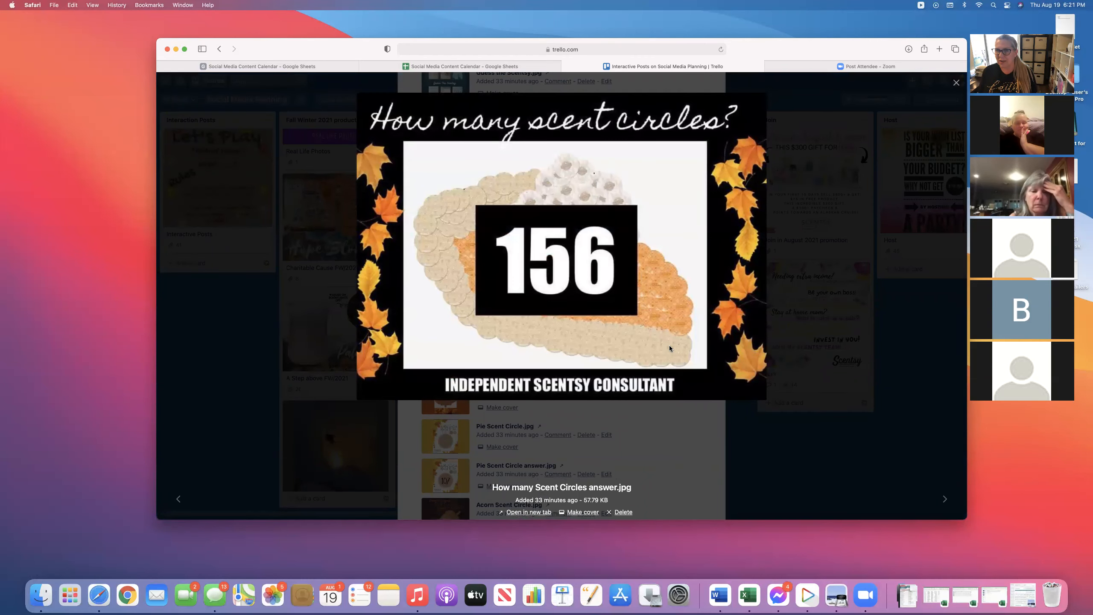
pyautogui.click(956, 83)
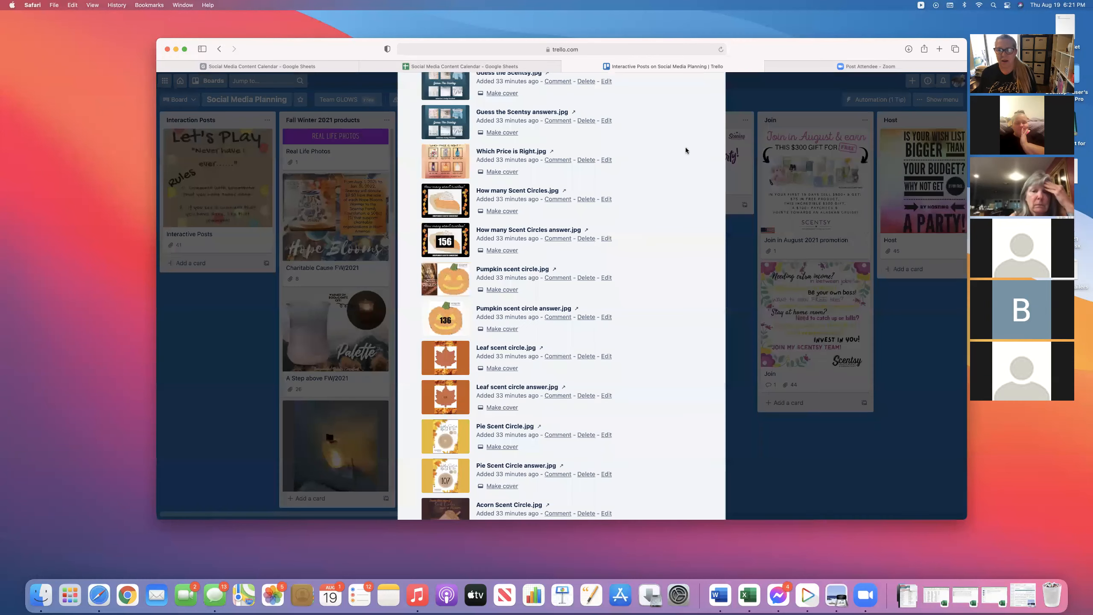
# Look through the remaining game and holiday attachments of the Interactive Posts card, and close the card
pyautogui.scroll(-5, 649, 379)
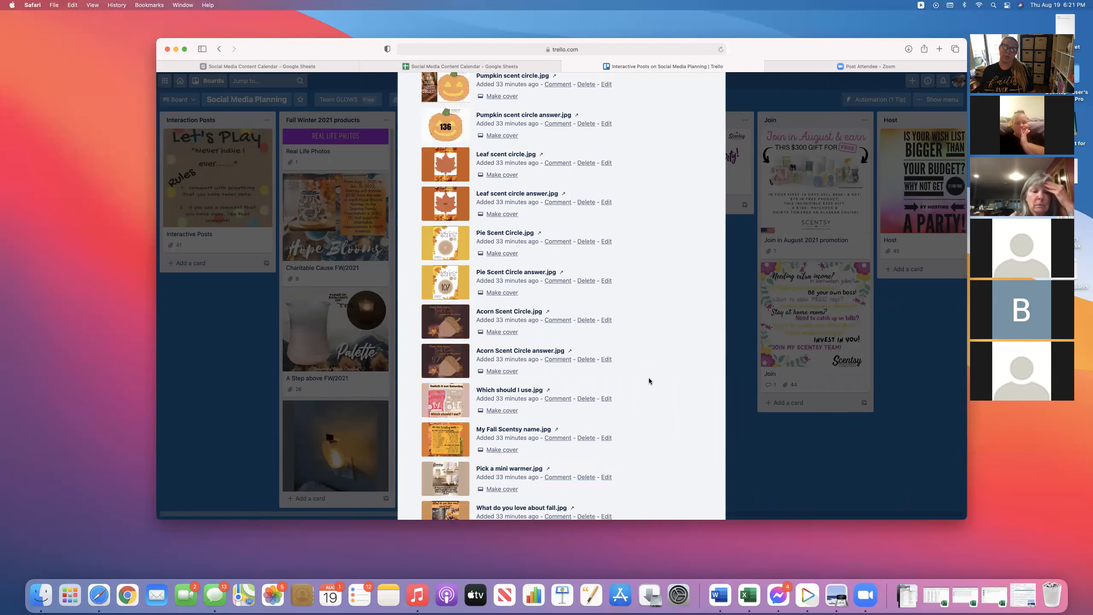
pyautogui.scroll(-4, 649, 380)
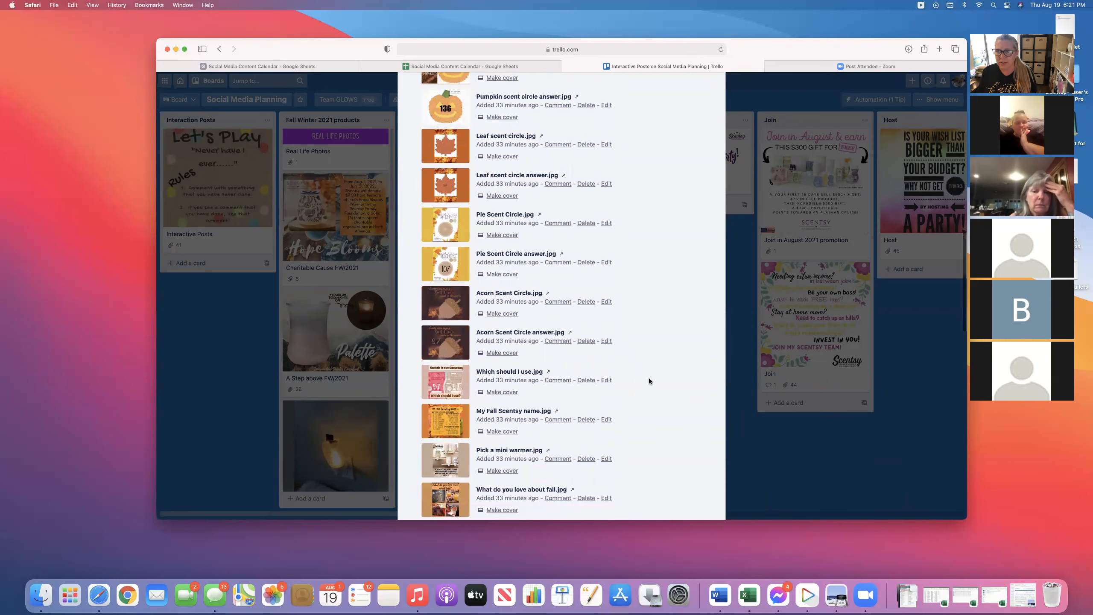
pyautogui.scroll(-1, 649, 379)
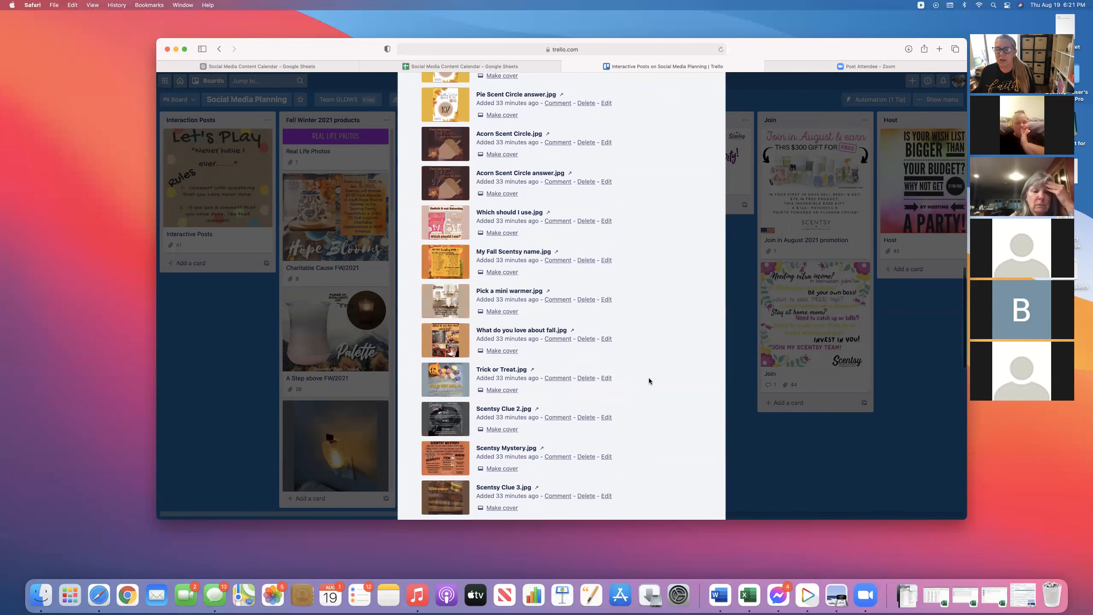
pyautogui.scroll(-1, 649, 379)
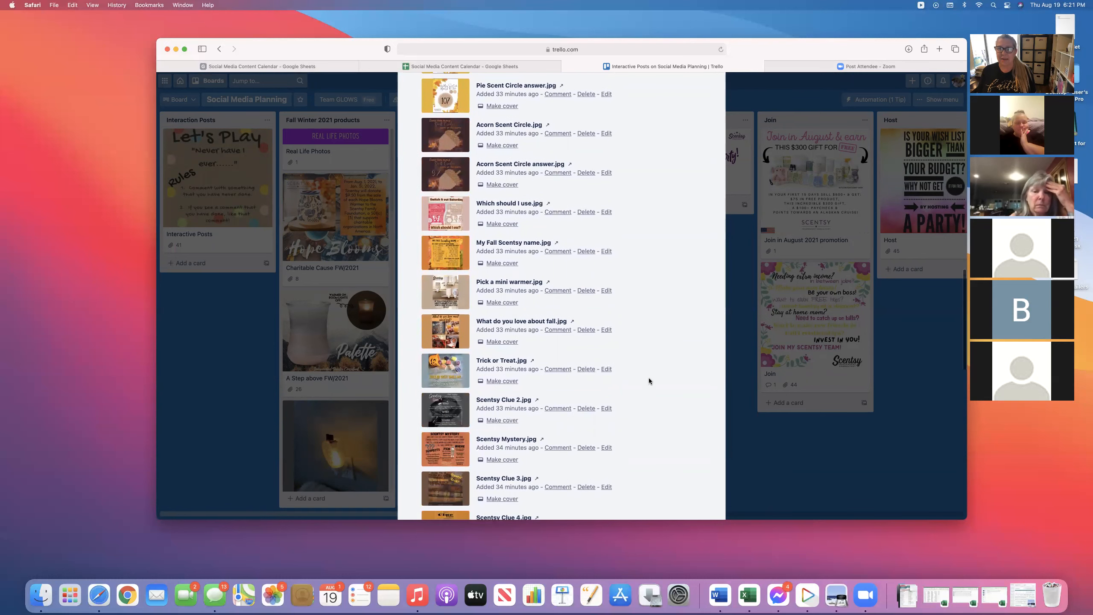
pyautogui.scroll(-1, 649, 380)
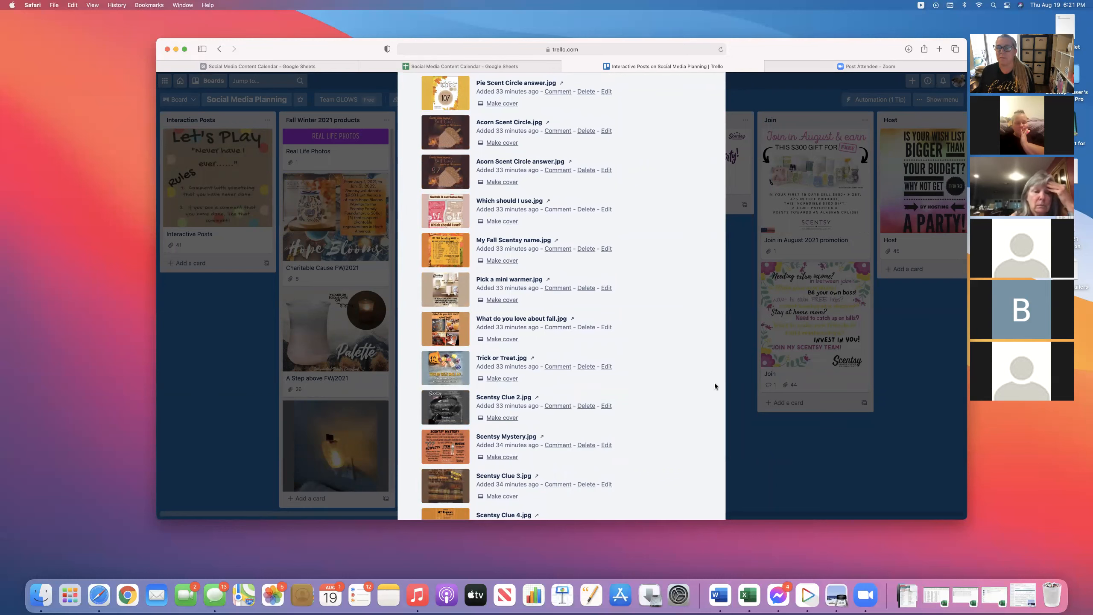
pyautogui.scroll(-5, 603, 387)
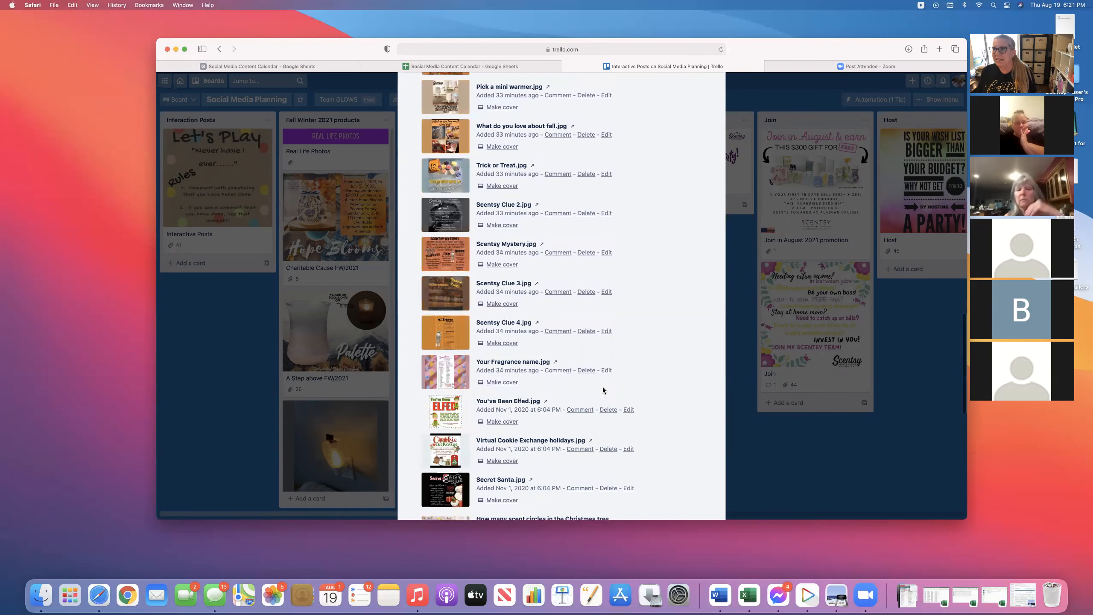
pyautogui.scroll(-5, 604, 391)
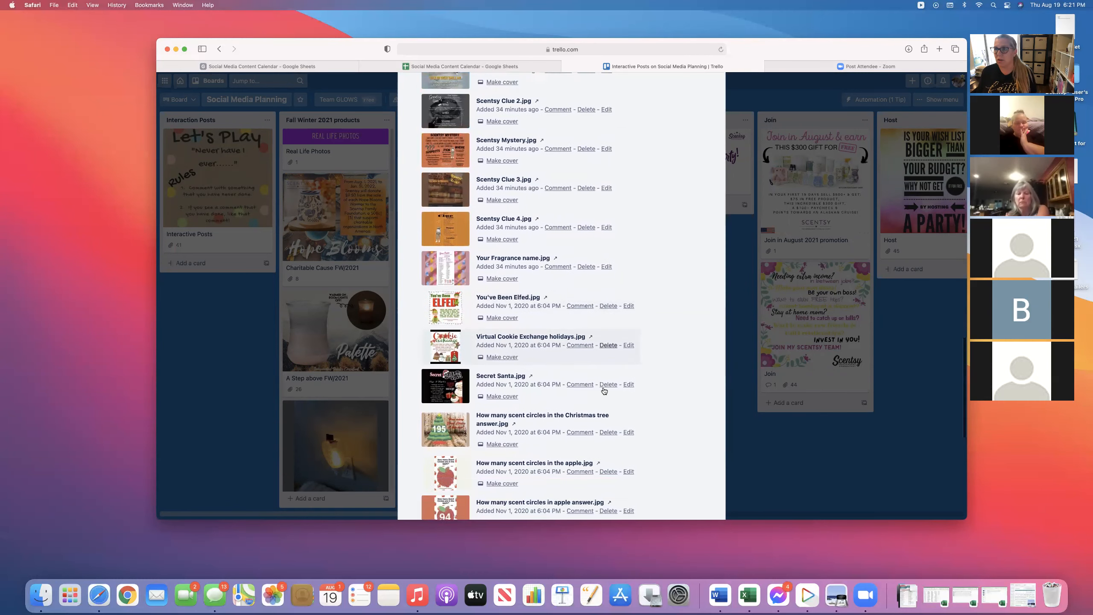
pyautogui.scroll(-3, 604, 390)
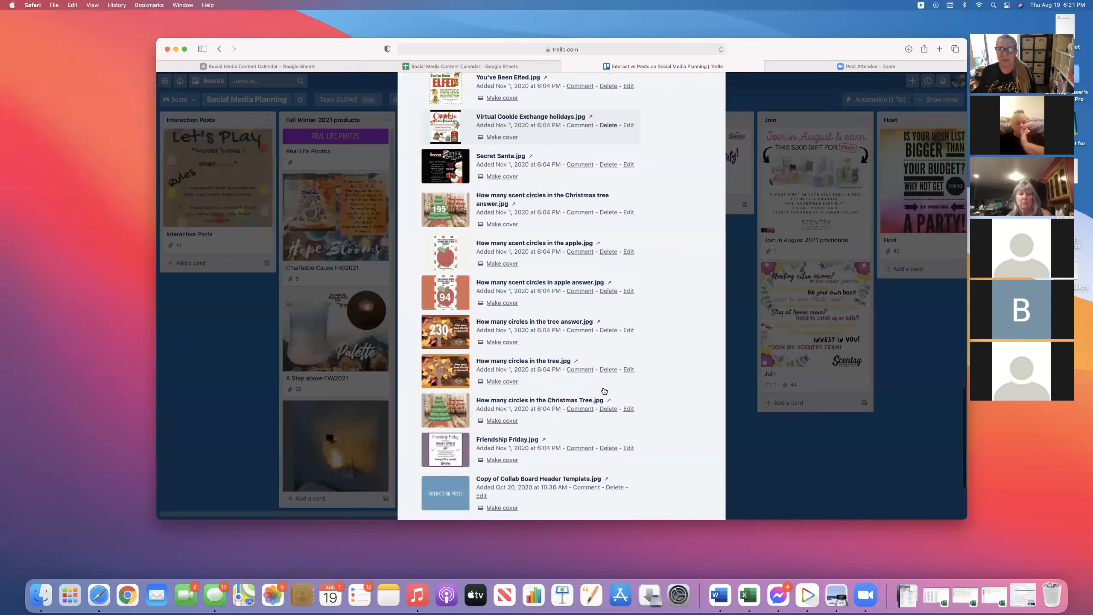
pyautogui.scroll(12, 603, 390)
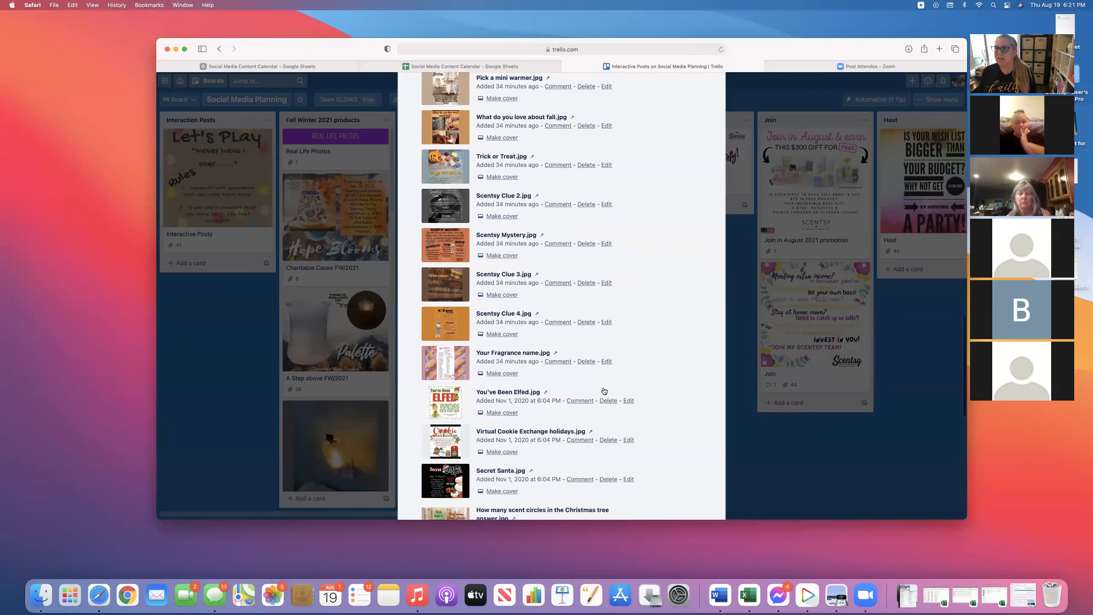
pyautogui.scroll(15, 603, 392)
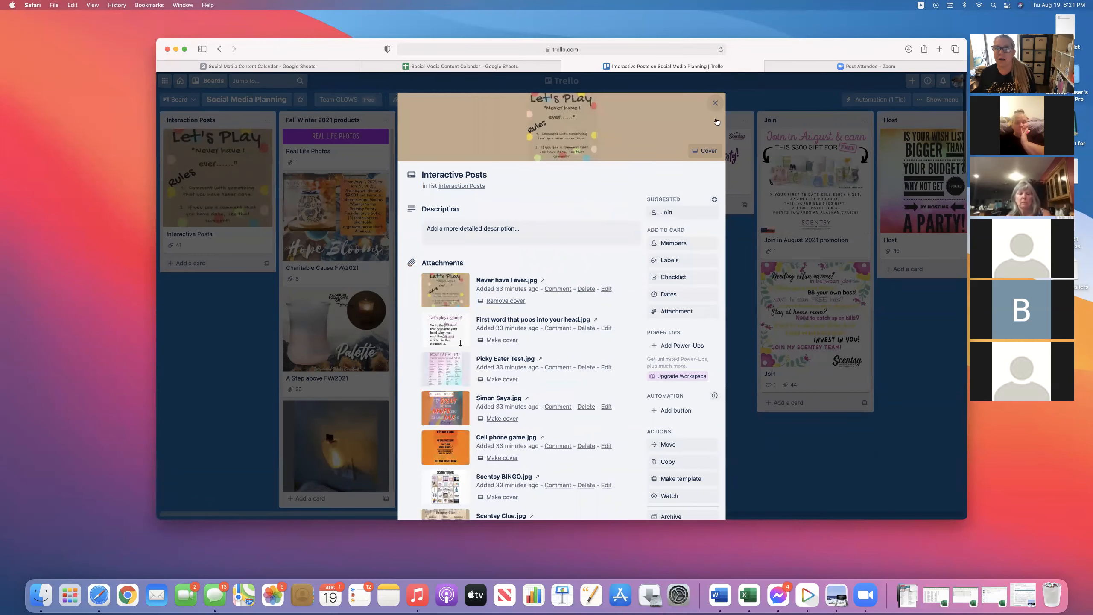
pyautogui.press('Escape')
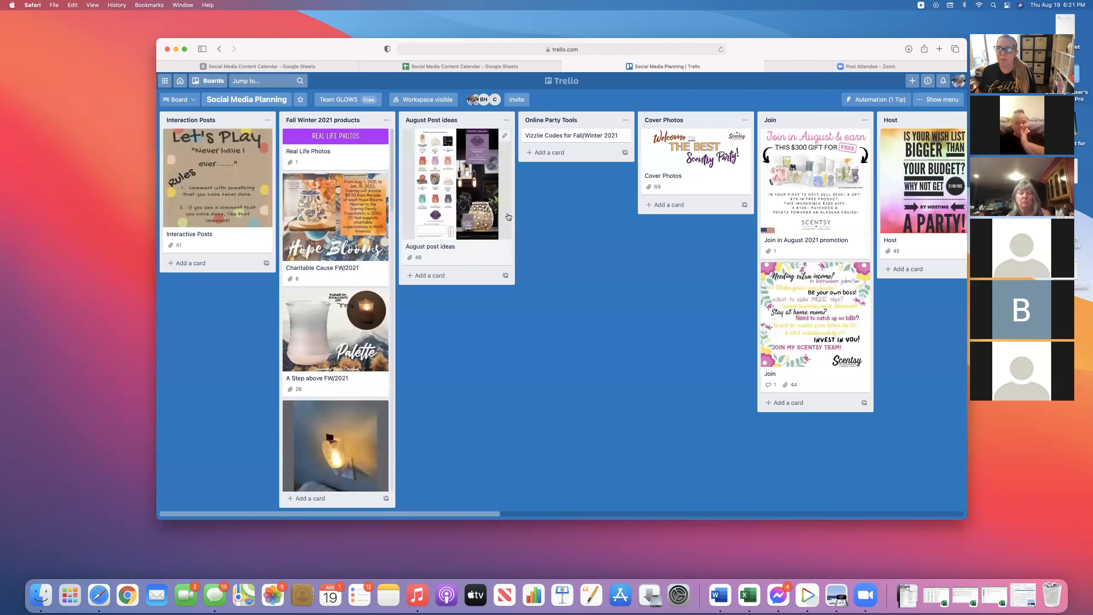
pyautogui.hscroll(1, 509, 217)
pyautogui.hscroll(-2, 462, 409)
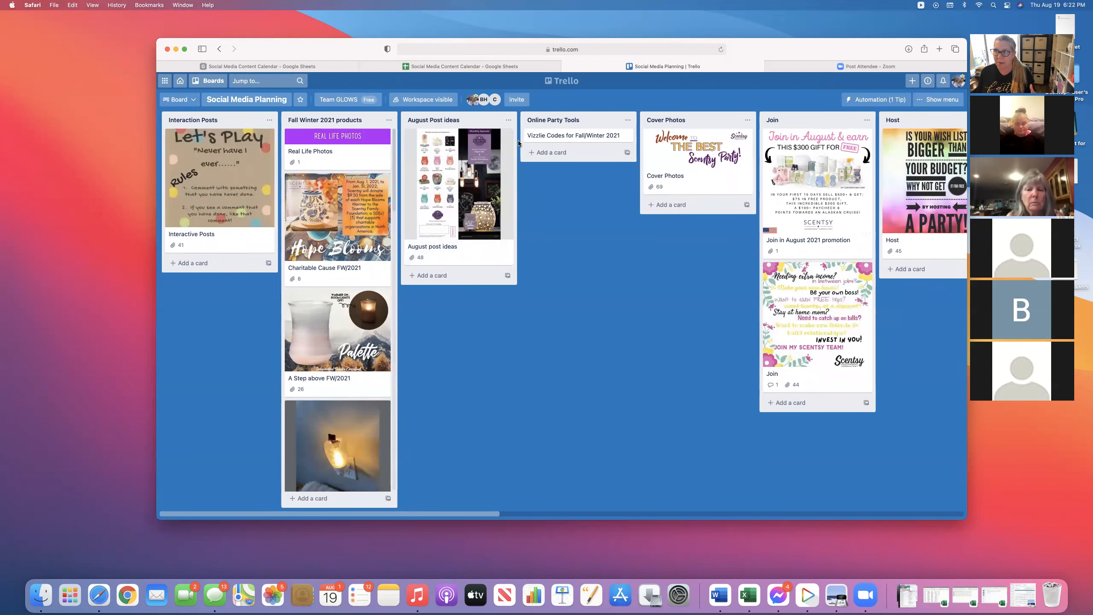
pyautogui.hscroll(1, 479, 114)
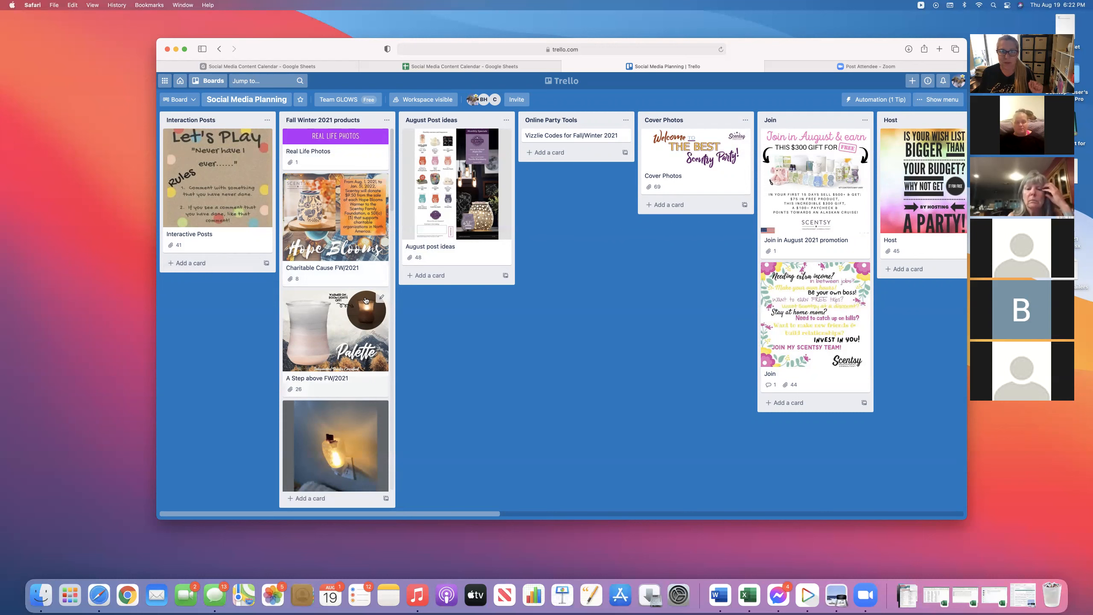
pyautogui.hscroll(-1, 537, 359)
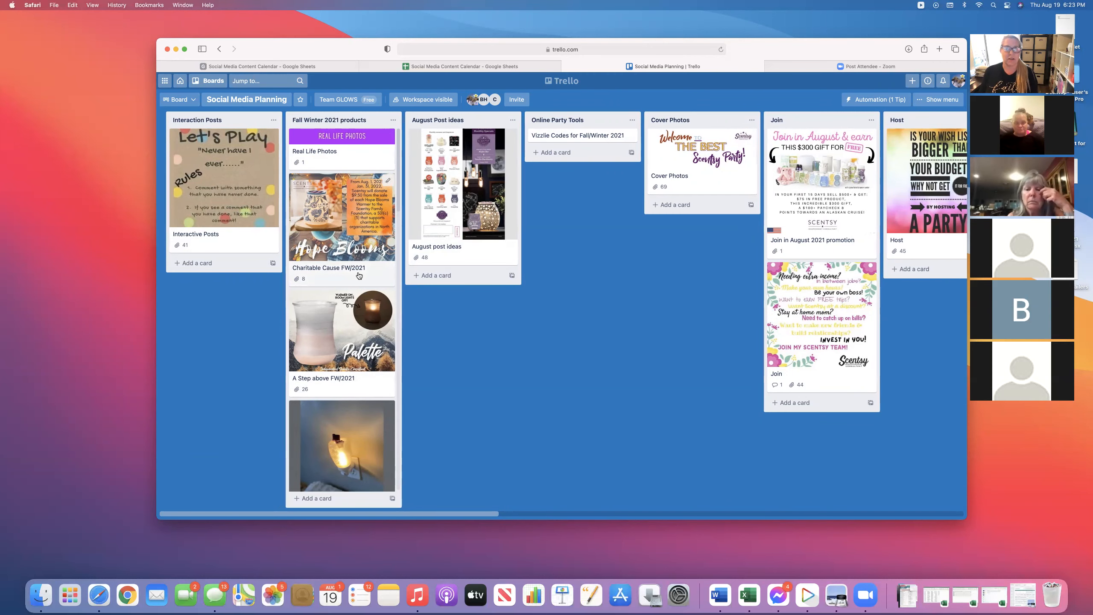
pyautogui.scroll(-1, 359, 275)
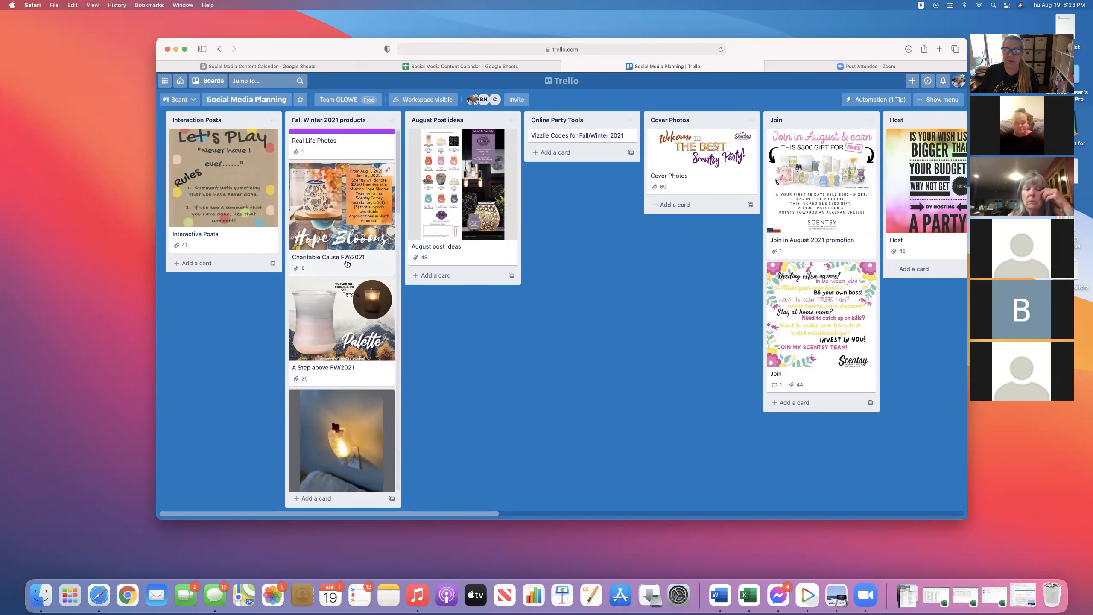
# Open the Charitable Cause FW/2021 card, show all of its attachments, look through the Hope Blooms warmer images, and close the card
pyautogui.scroll(-1, 347, 263)
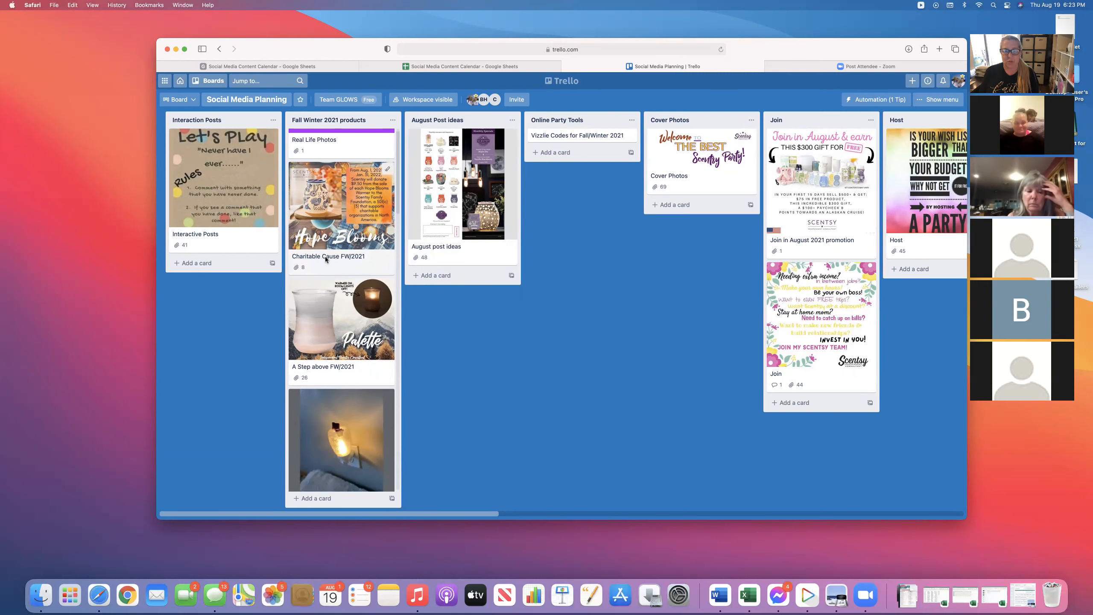
pyautogui.click(326, 257)
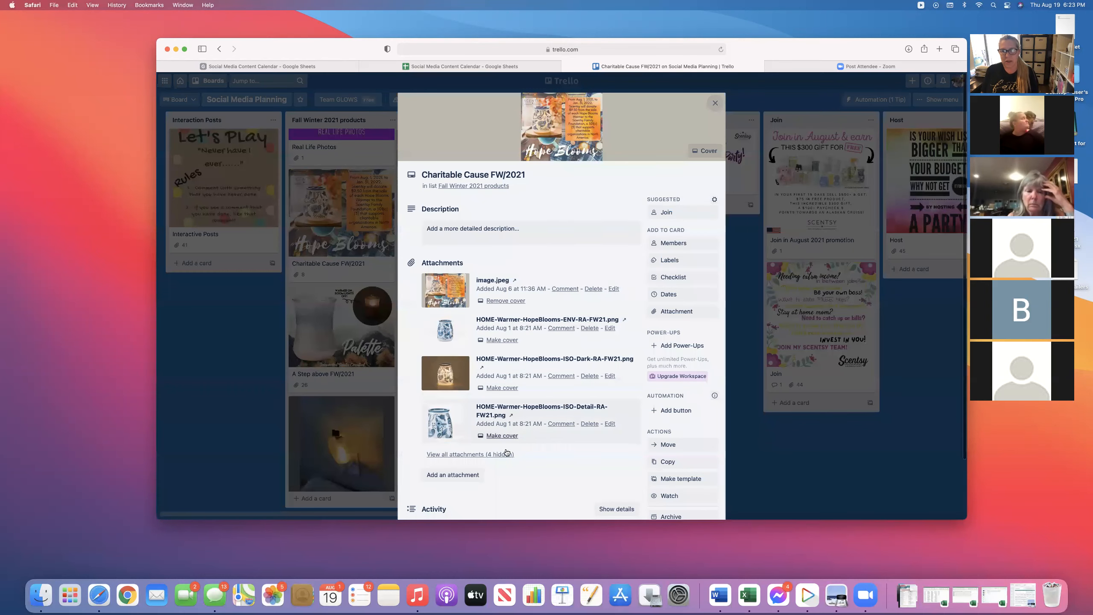
pyautogui.click(506, 453)
pyautogui.scroll(-5, 596, 289)
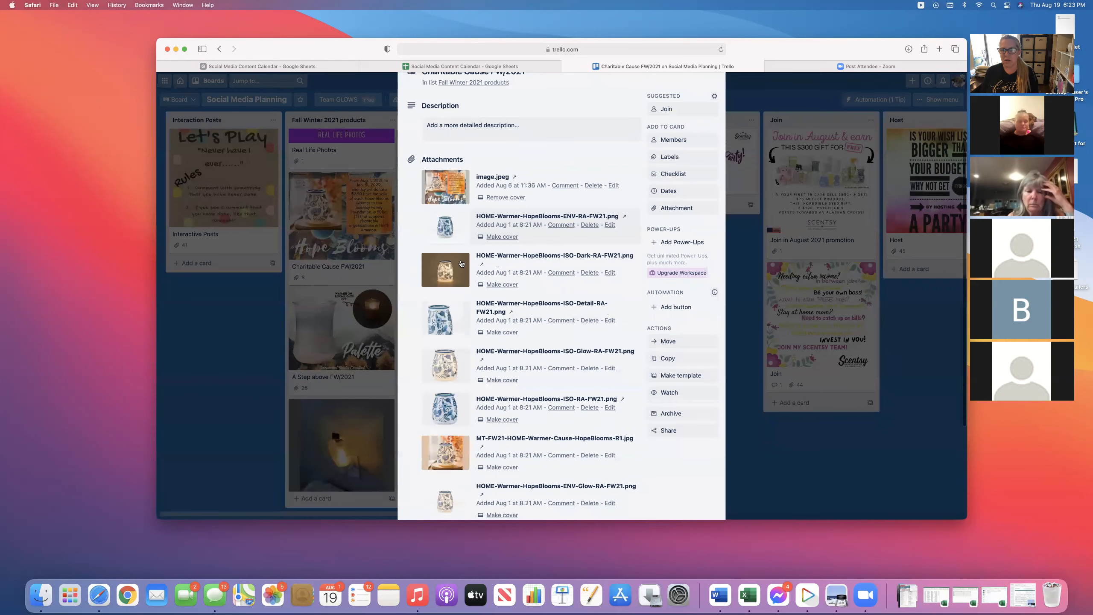
pyautogui.scroll(-3, 512, 233)
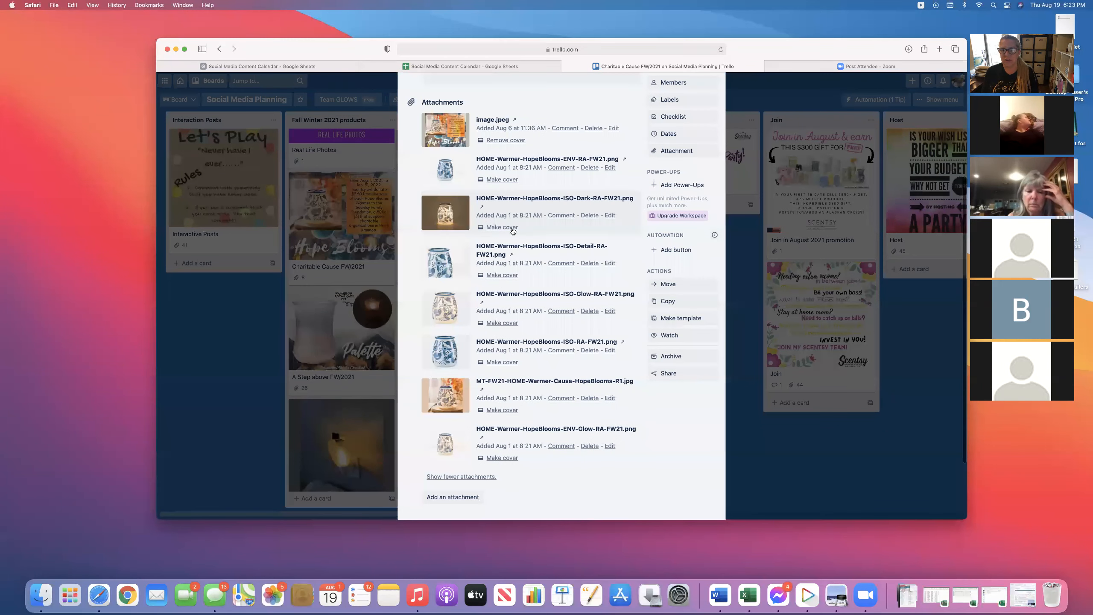
pyautogui.scroll(-4, 472, 379)
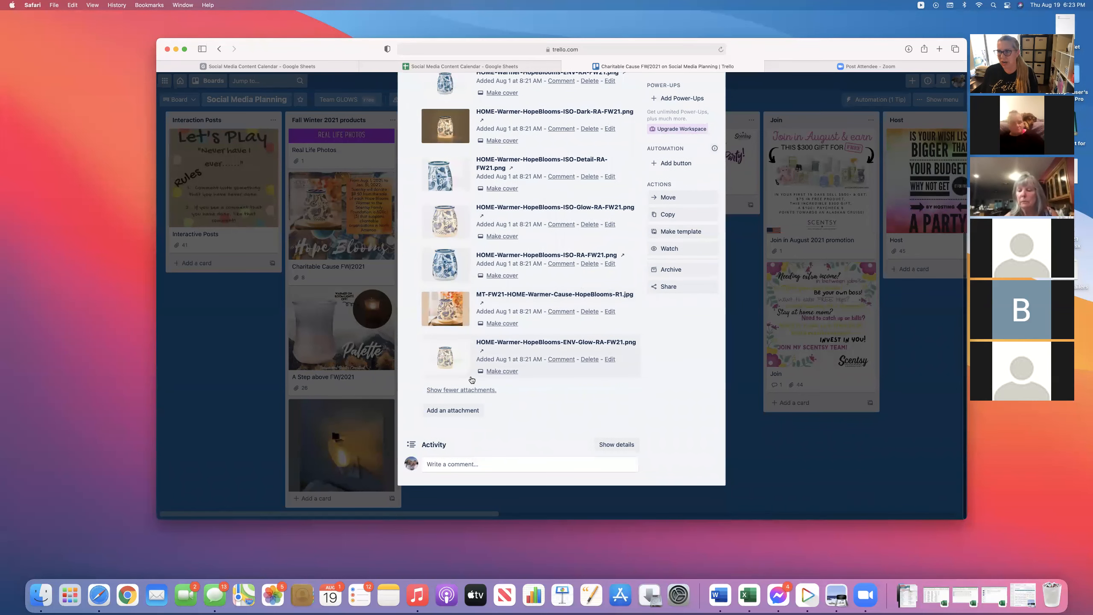
pyautogui.scroll(10, 472, 379)
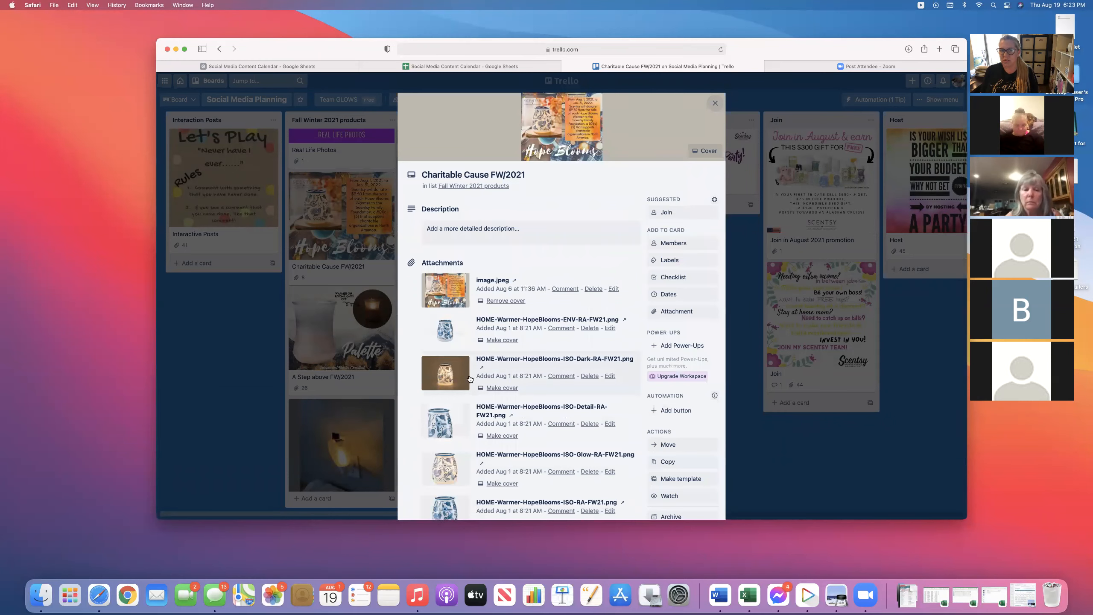
pyautogui.click(716, 103)
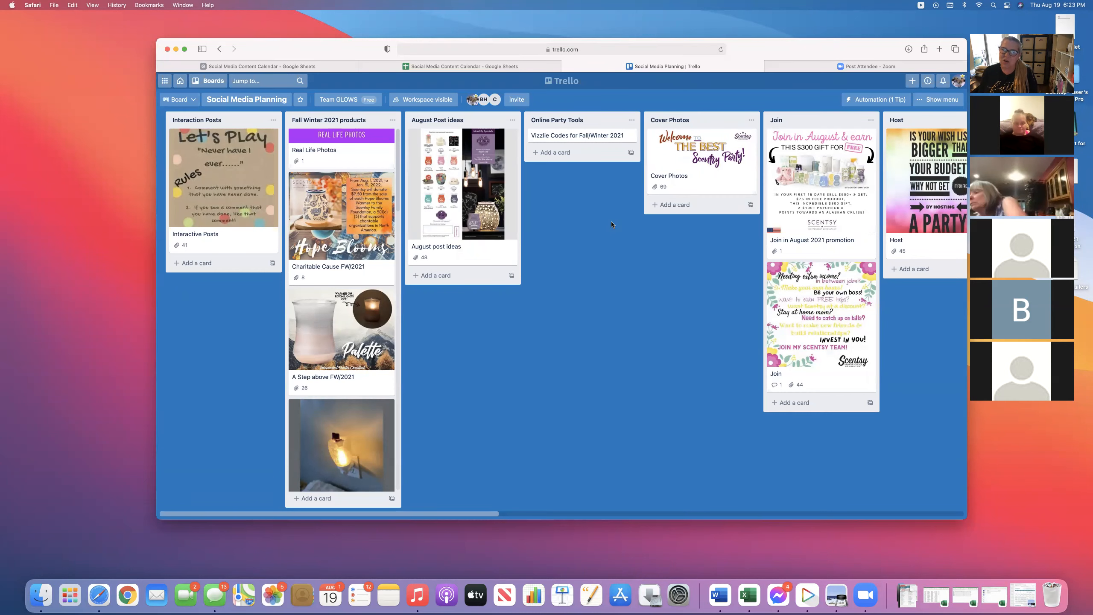
# Open the From the Heart FW/2021 card in the Fall Winter 2021 products list and show all of its attachments
pyautogui.scroll(-1, 362, 240)
pyautogui.scroll(1, 335, 245)
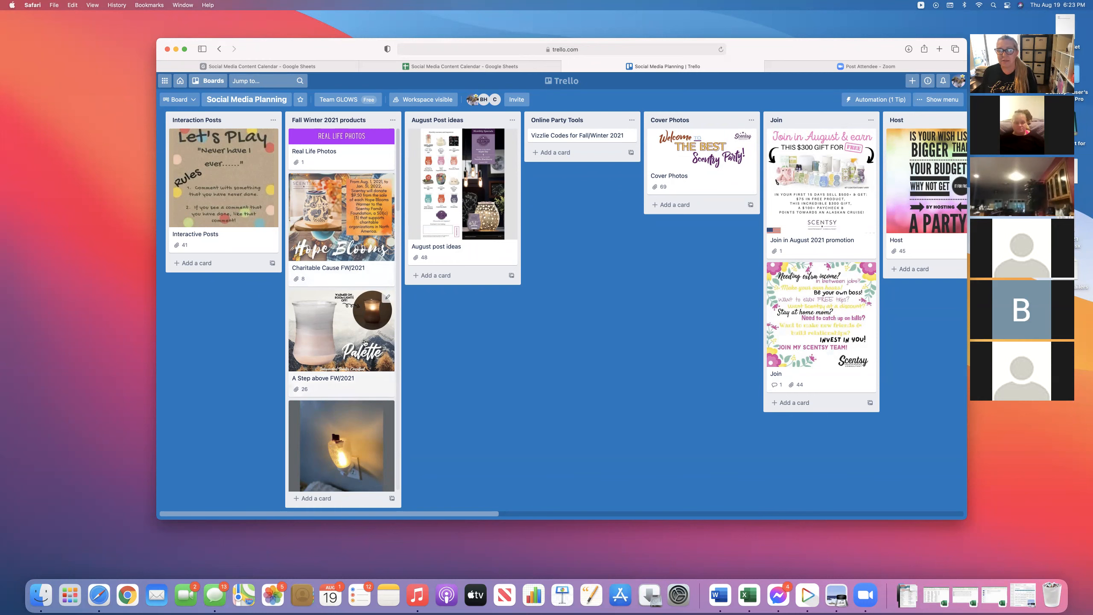
pyautogui.scroll(-3, 365, 343)
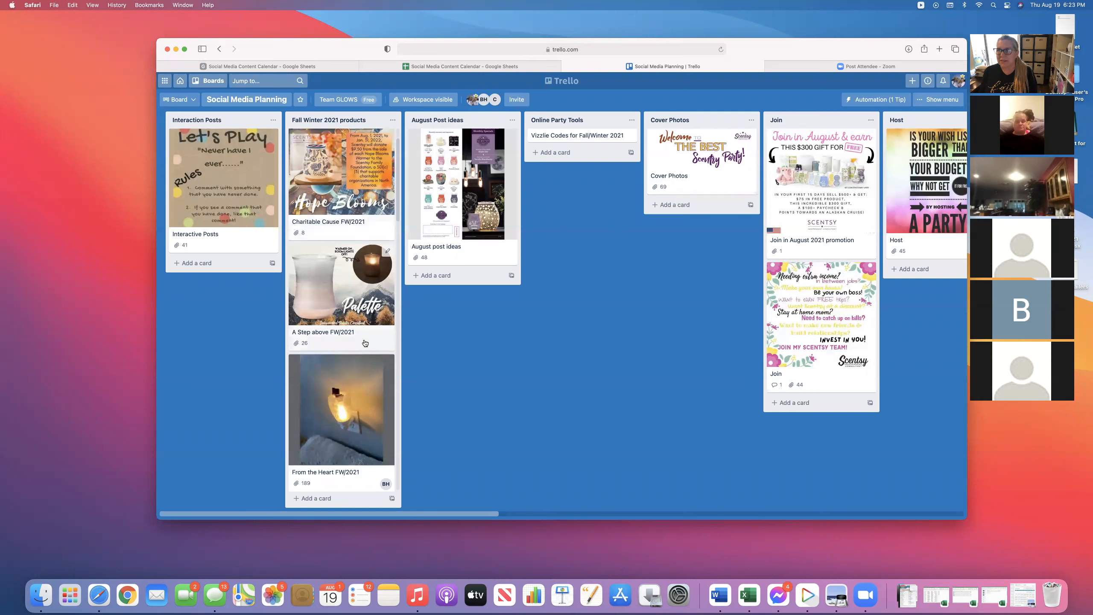
pyautogui.scroll(-3, 371, 331)
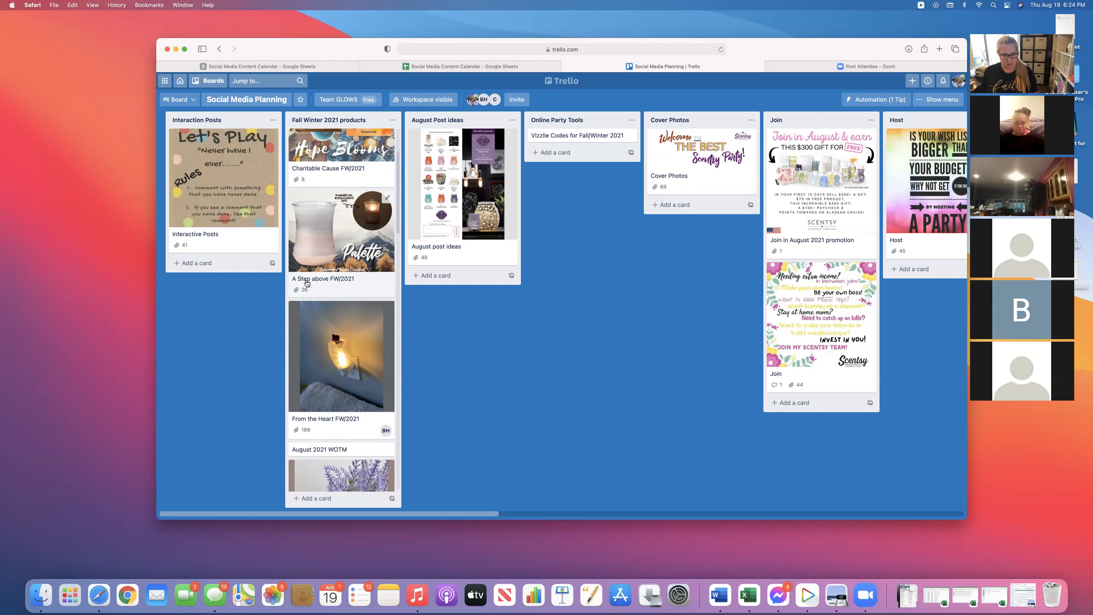
pyautogui.click(334, 415)
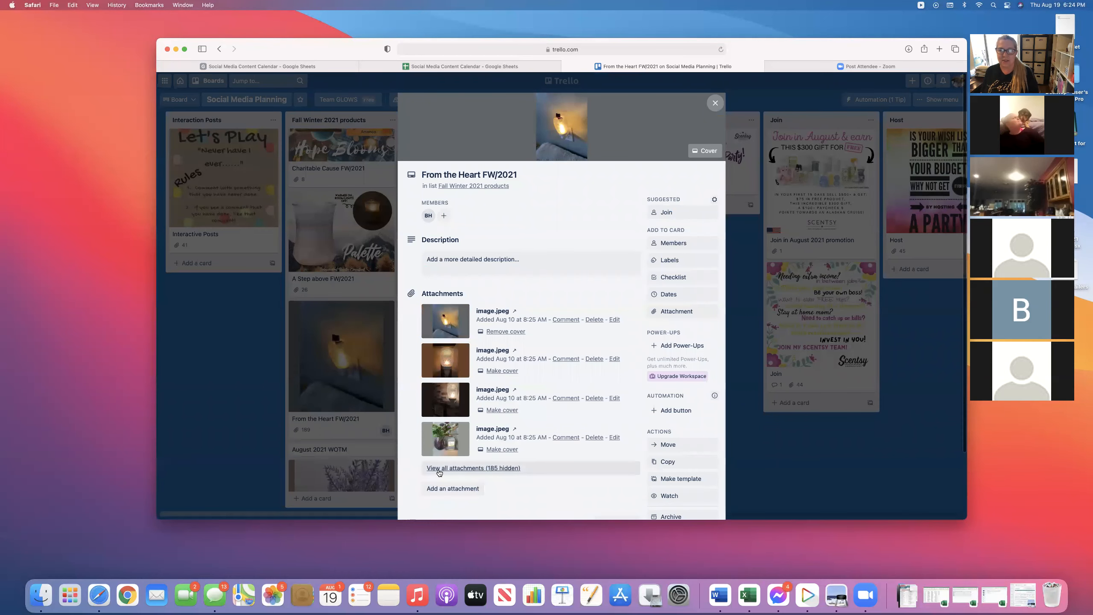
pyautogui.click(490, 470)
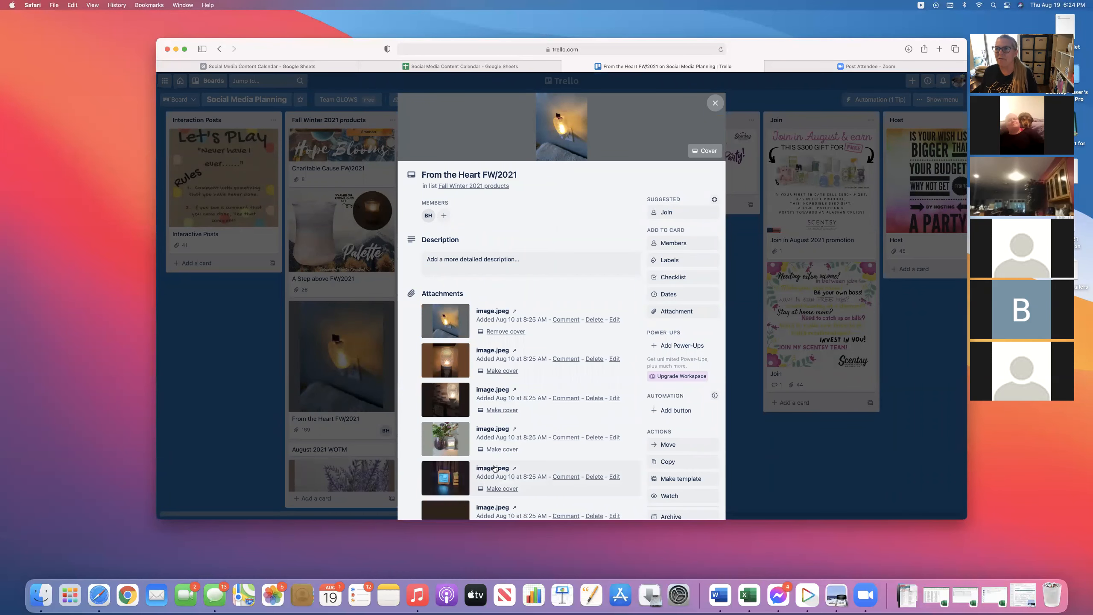
# Preview the white and the red-lit "Every moment matters" warmer photos among the attachments, closing each preview
pyautogui.scroll(-10, 534, 463)
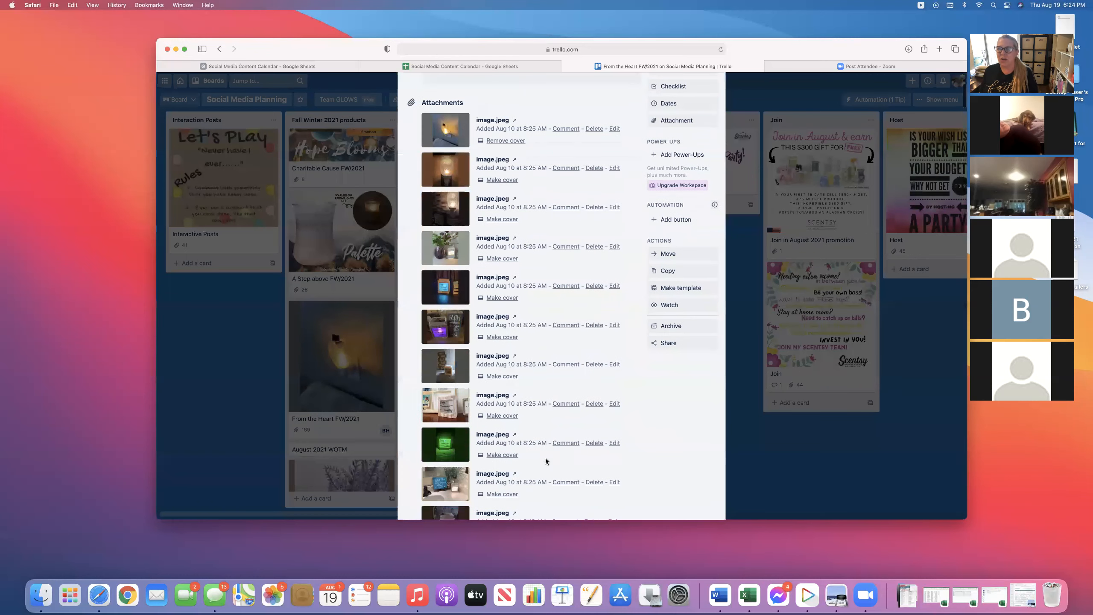
pyautogui.scroll(-4, 547, 461)
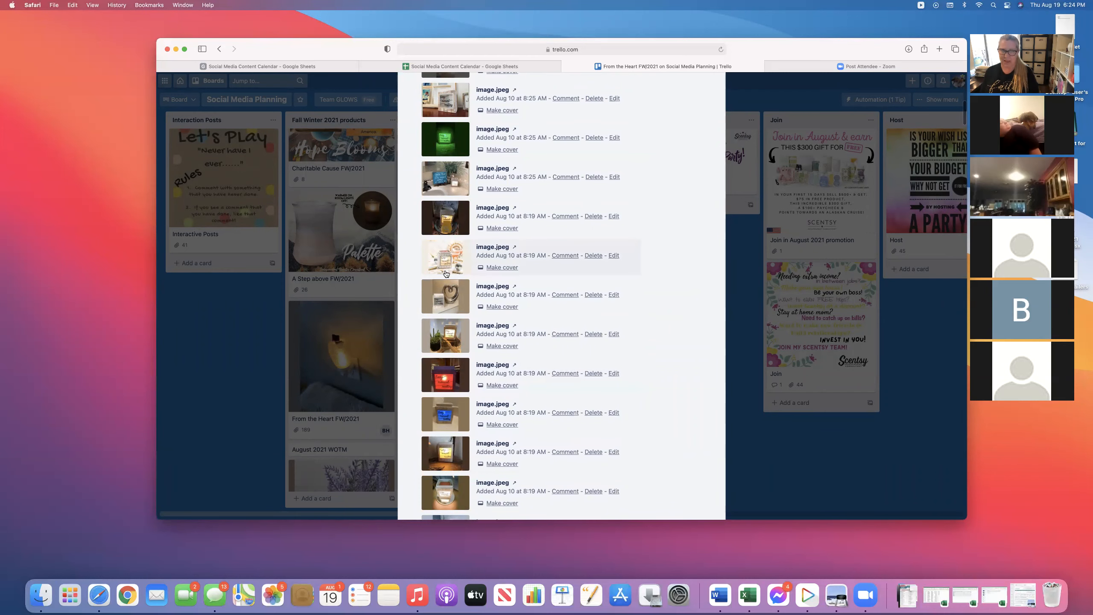
pyautogui.click(446, 251)
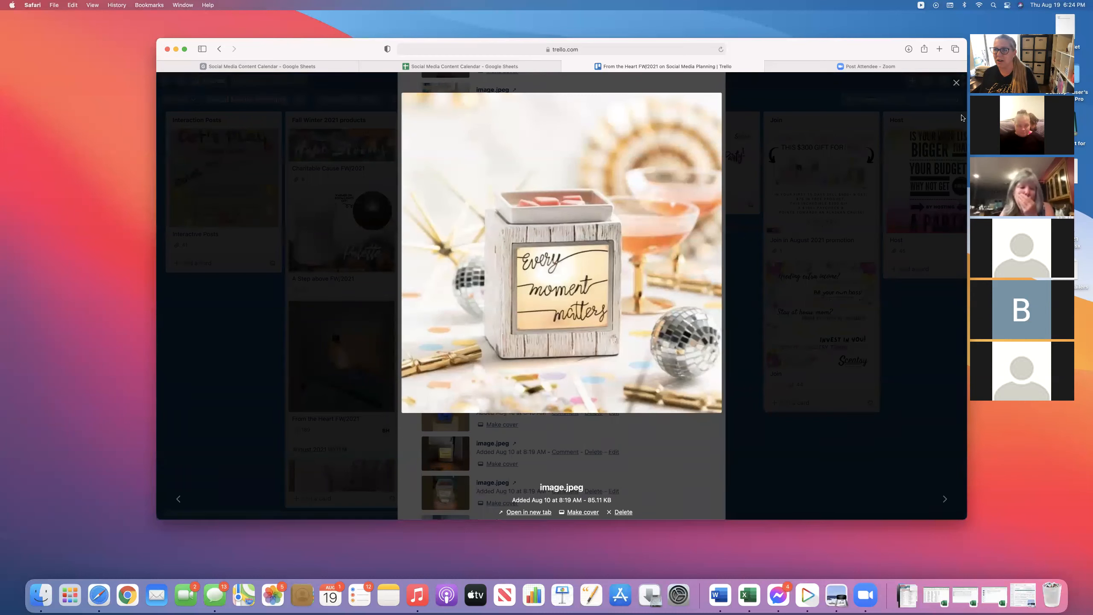
pyautogui.click(955, 84)
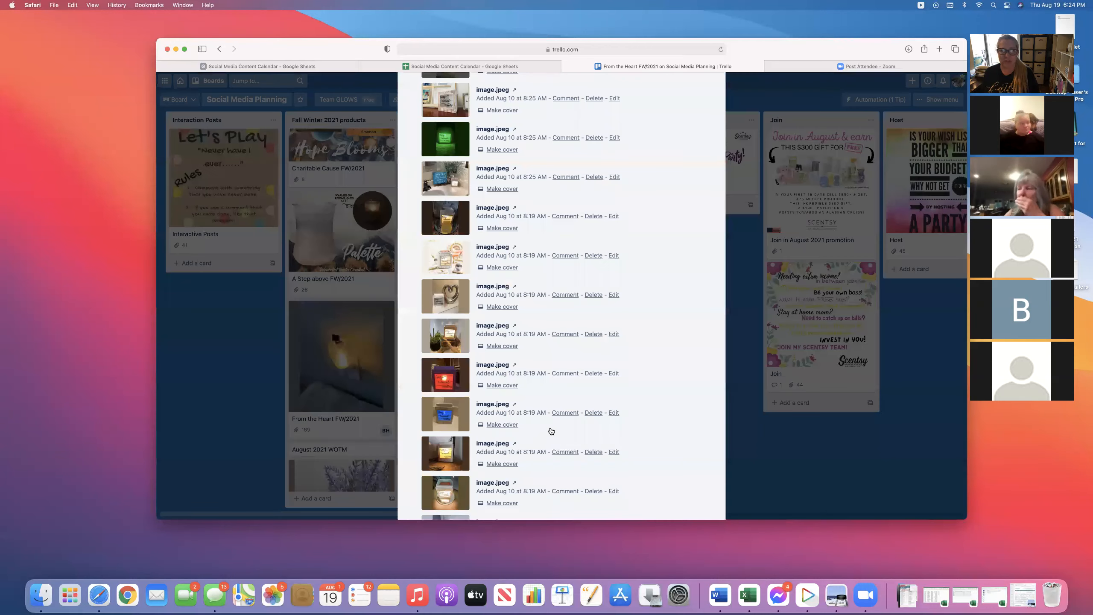
pyautogui.click(460, 381)
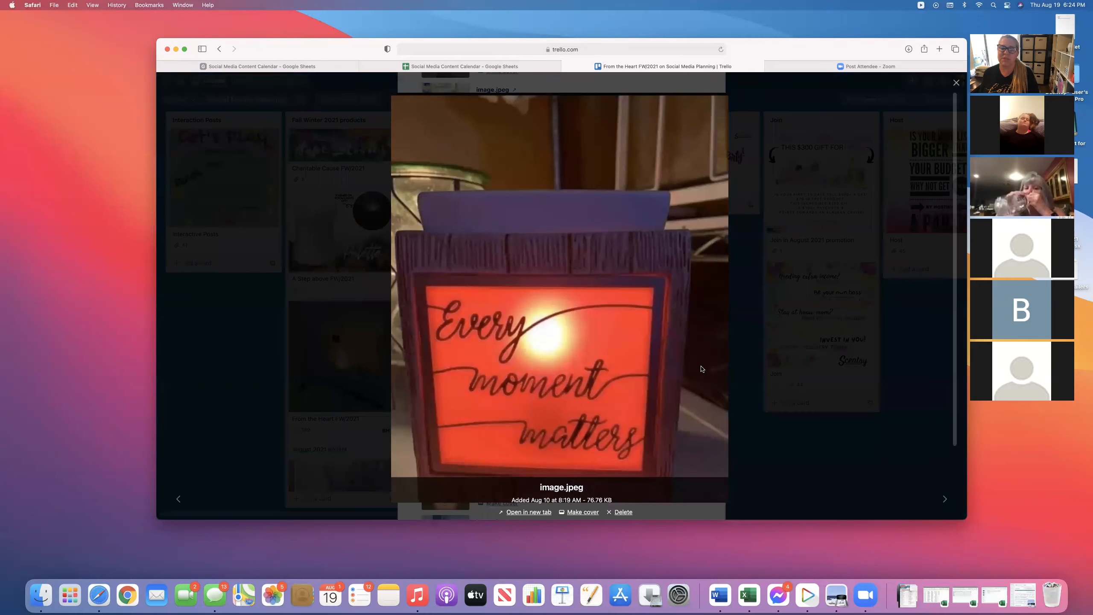
pyautogui.click(956, 82)
# Preview the lit "Dream it Live it Love it" warmer photo further down the attachments, then close the preview and the From the Heart card
pyautogui.scroll(-5, 538, 450)
pyautogui.scroll(-2, 500, 351)
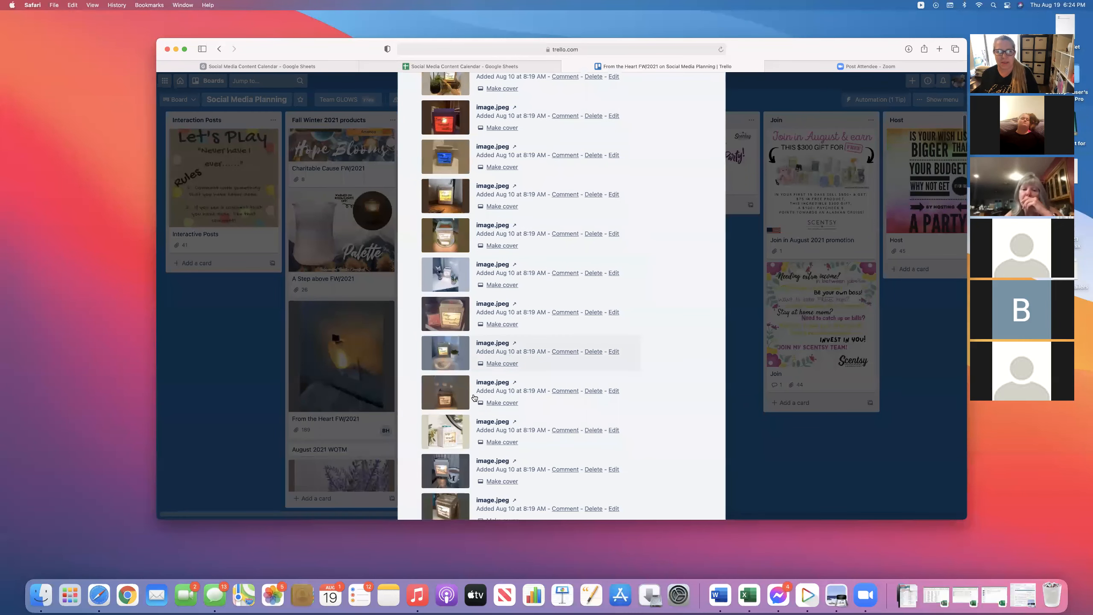
pyautogui.scroll(-5, 488, 431)
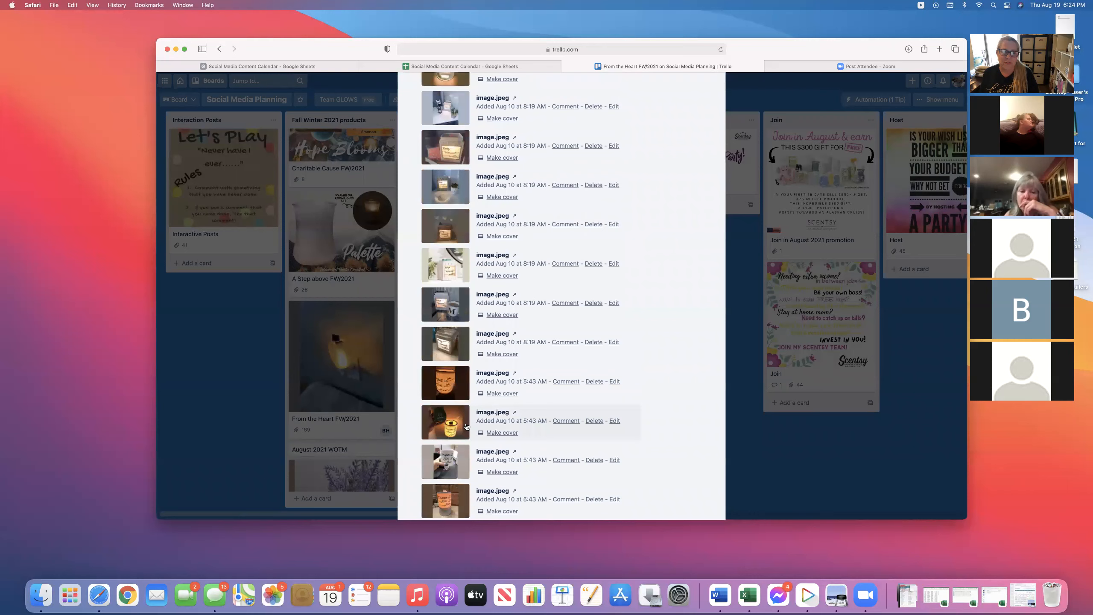
pyautogui.click(451, 431)
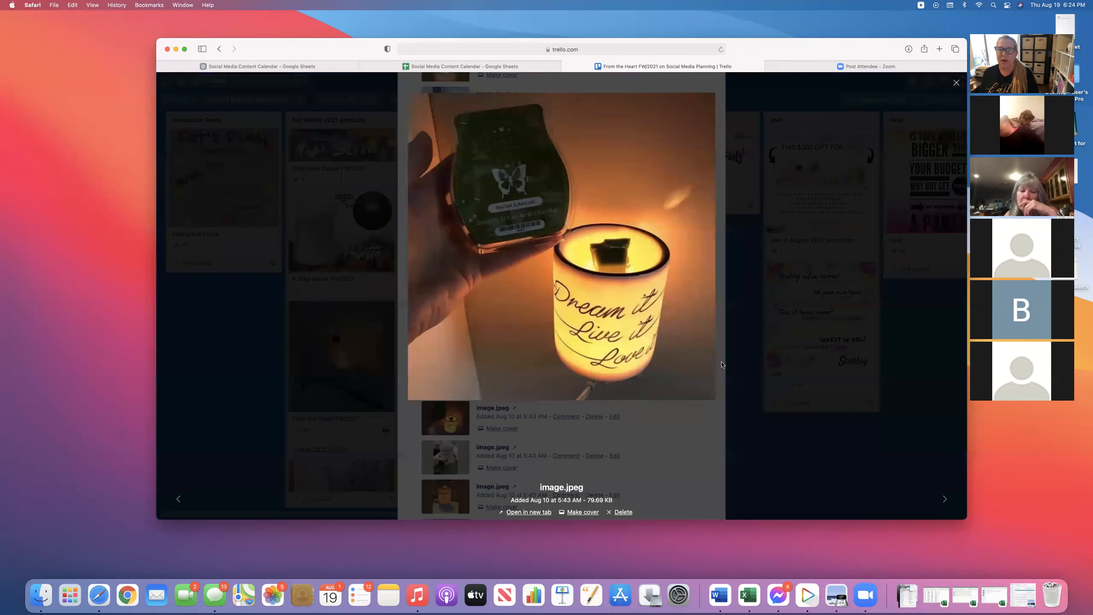
pyautogui.click(955, 84)
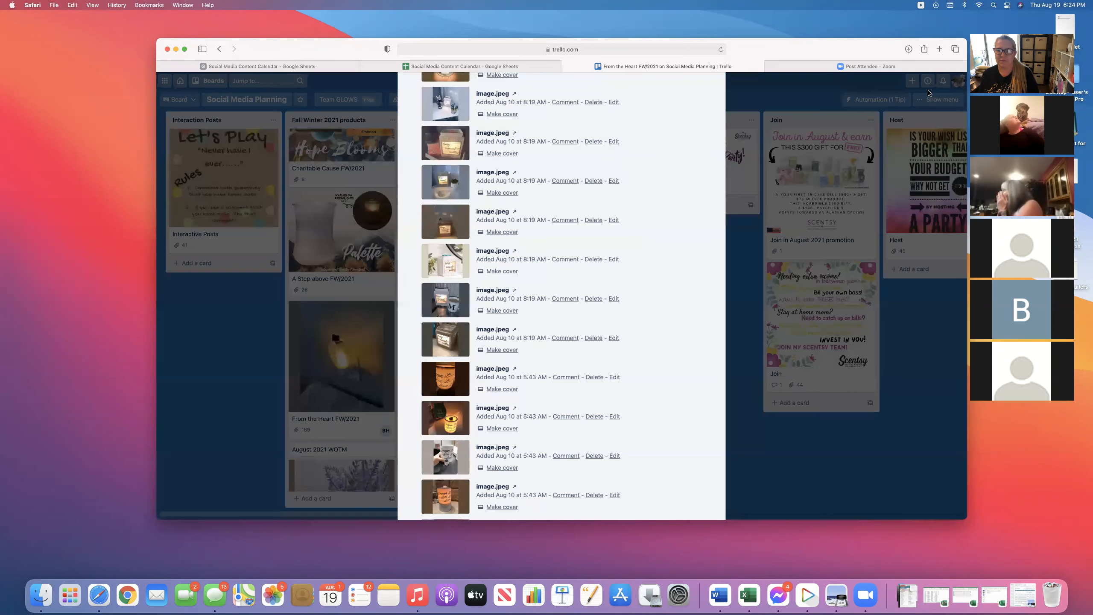
pyautogui.scroll(10, 736, 130)
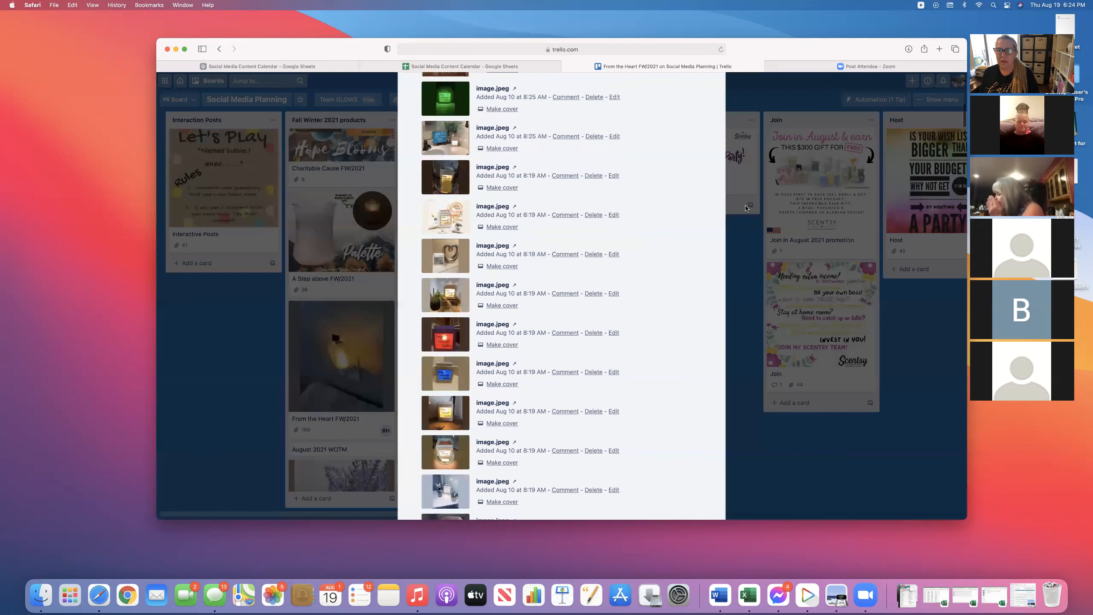
pyautogui.click(748, 242)
# Open the Natural Beauty FW/2021 card in the Fall Winter 2021 products list and show all of its attachments
pyautogui.scroll(-5, 344, 340)
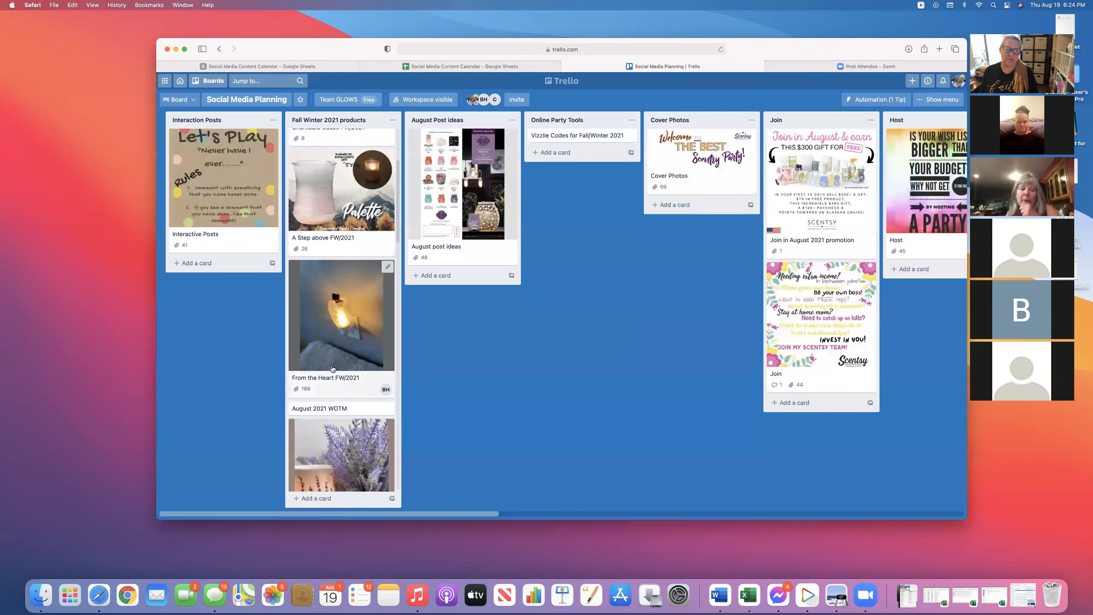
pyautogui.scroll(-2, 345, 336)
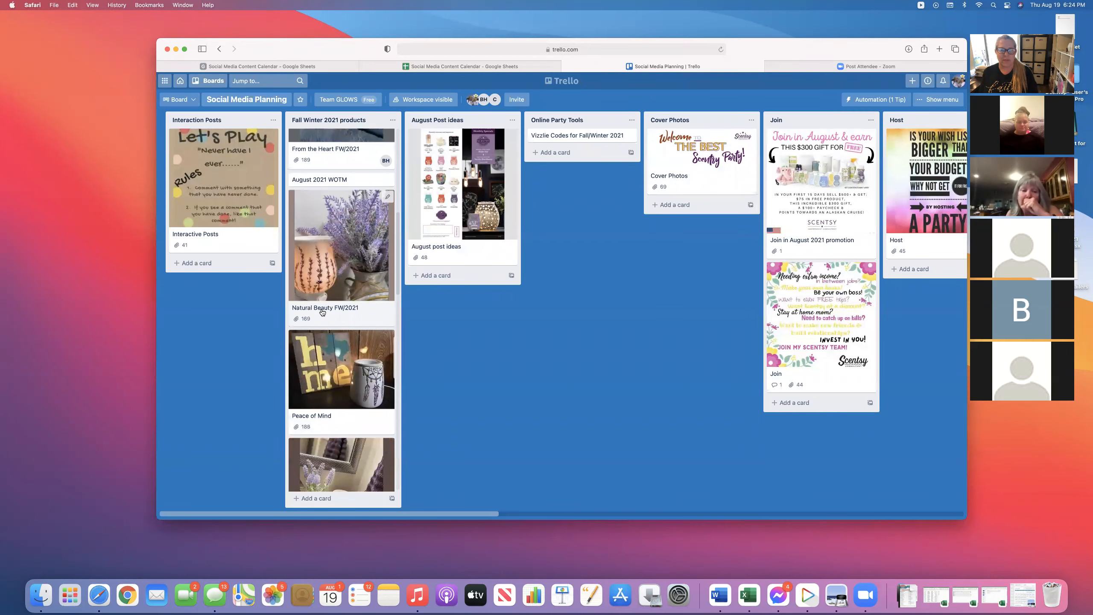
pyautogui.click(323, 312)
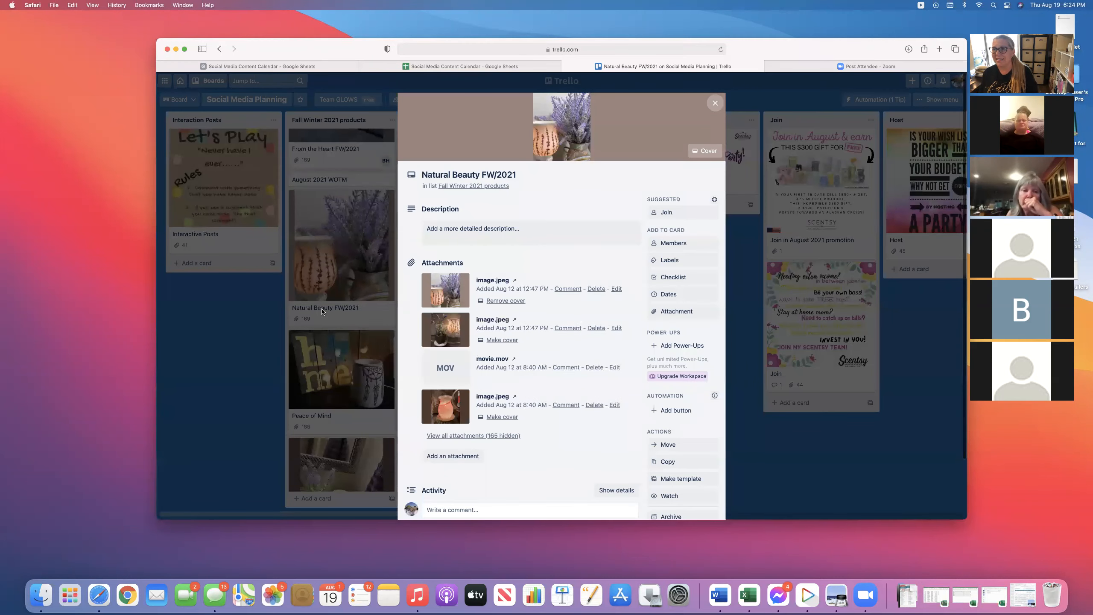
pyautogui.click(465, 438)
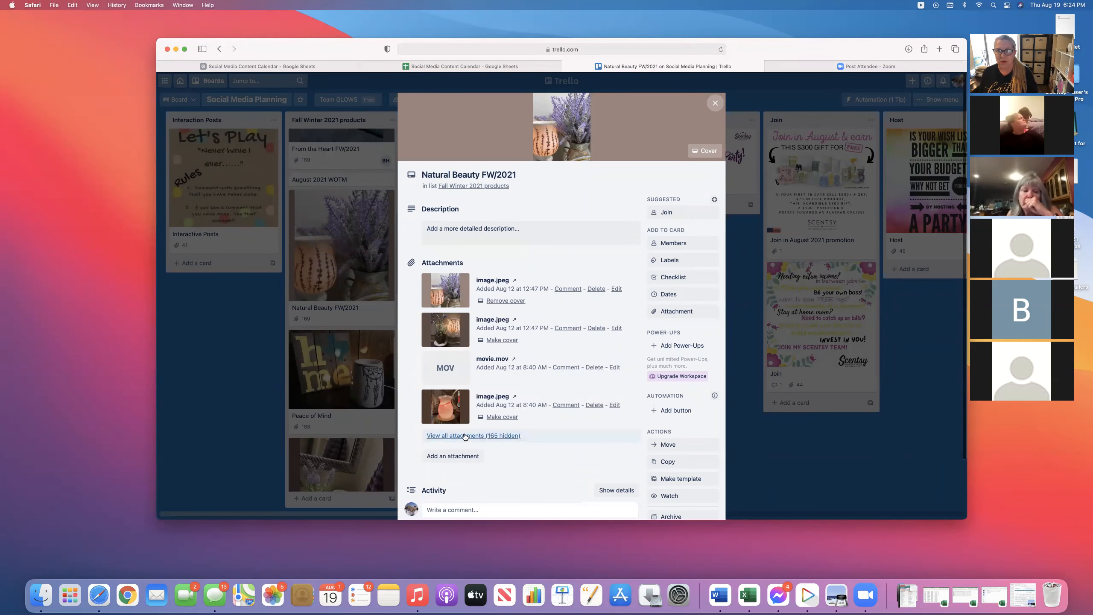
# Look through the Natural Beauty attachments, preview the orange swirled warmer photo added Aug 12 at 8:40 AM, and close the preview and card
pyautogui.scroll(-15, 575, 438)
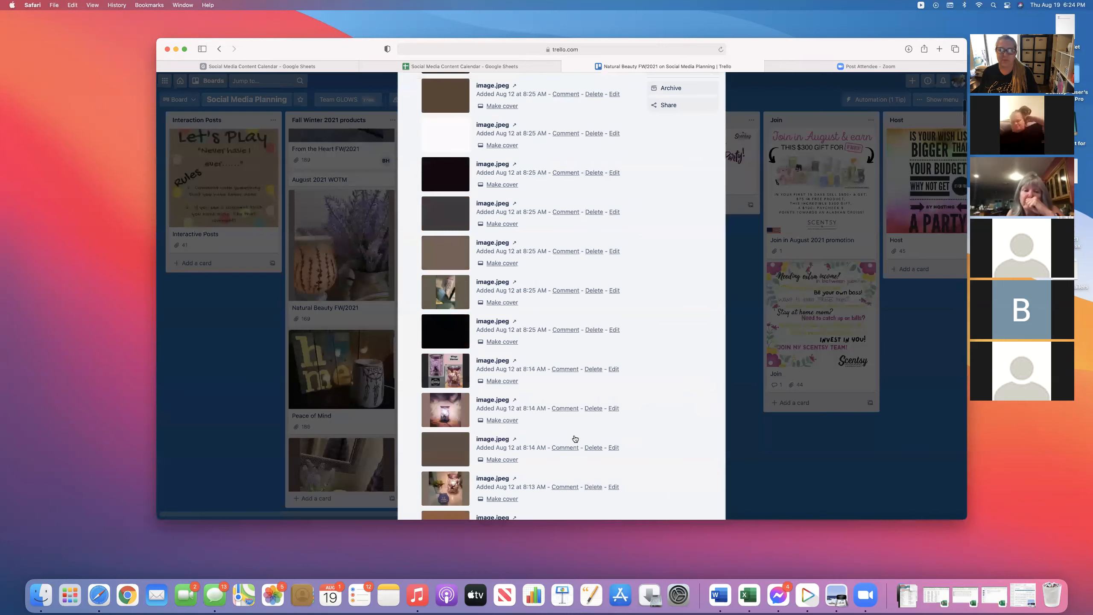
pyautogui.scroll(15, 568, 434)
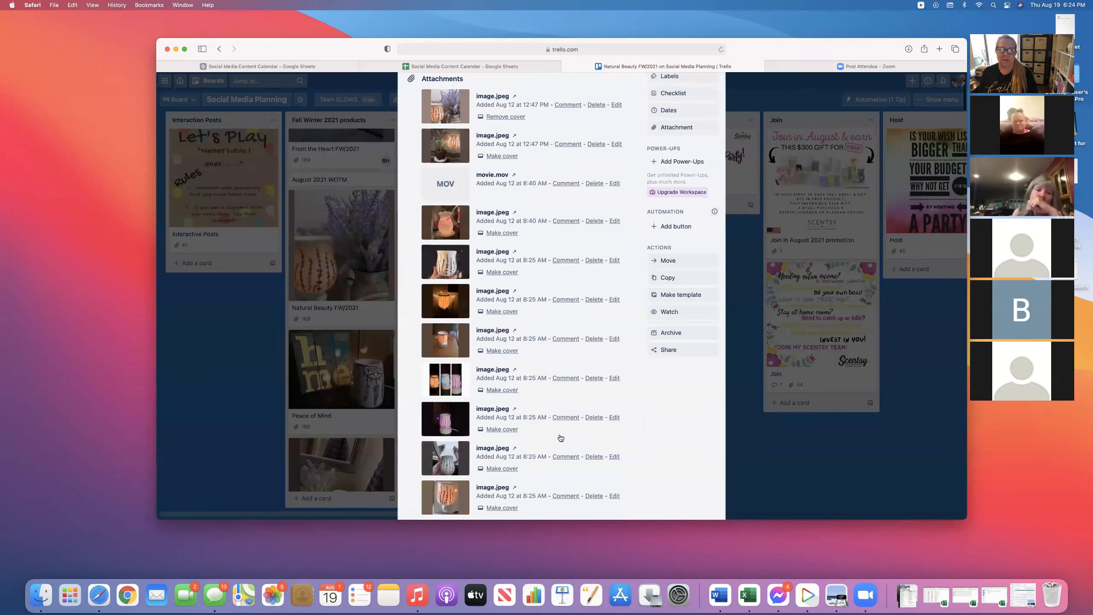
pyautogui.scroll(5, 558, 431)
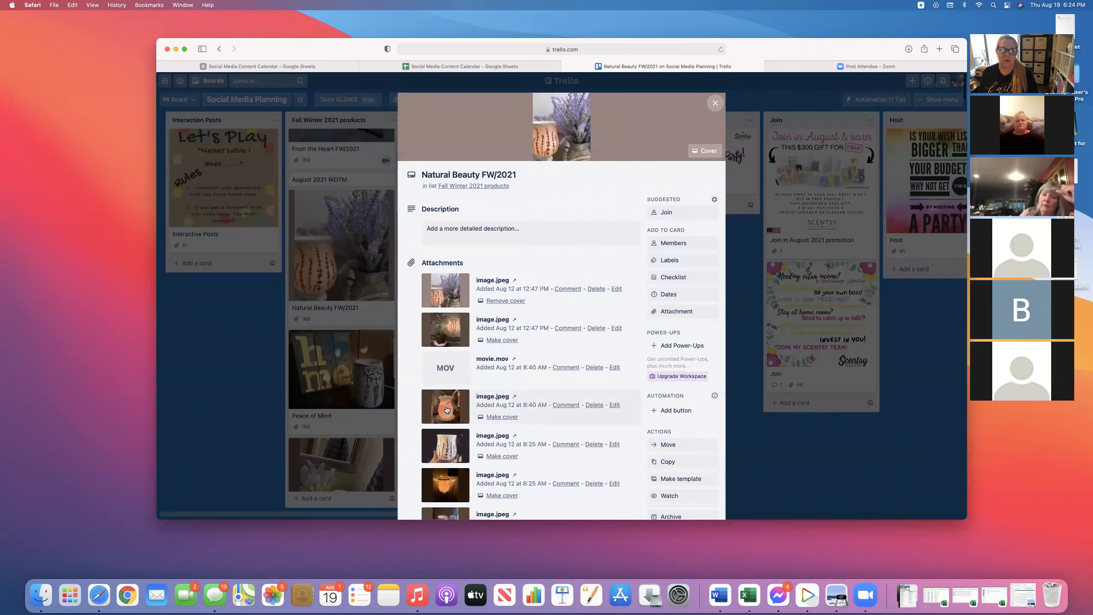
pyautogui.click(543, 416)
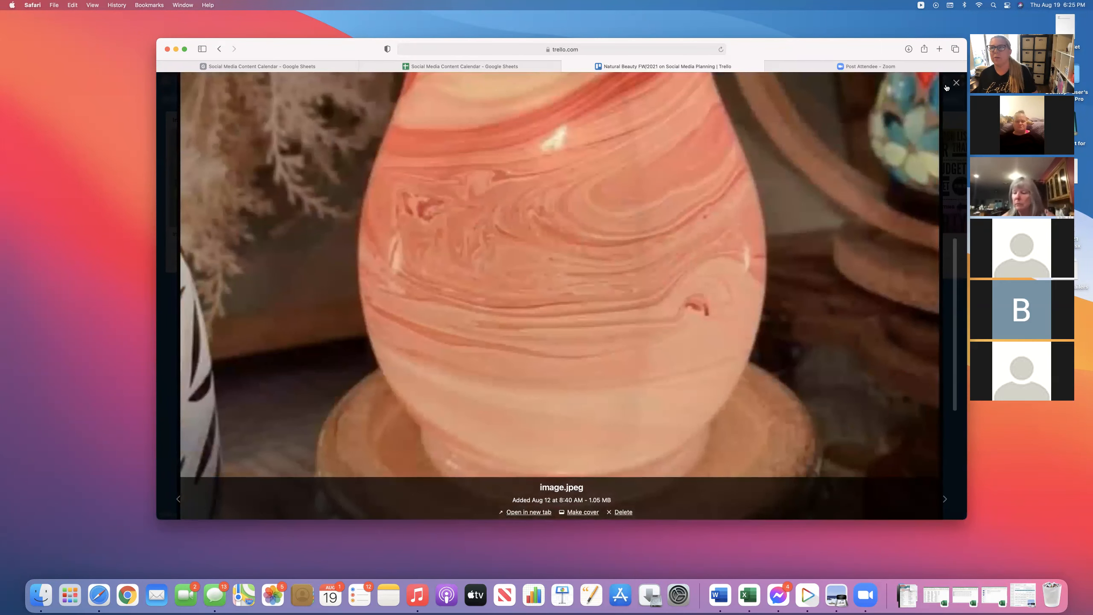
pyautogui.click(955, 83)
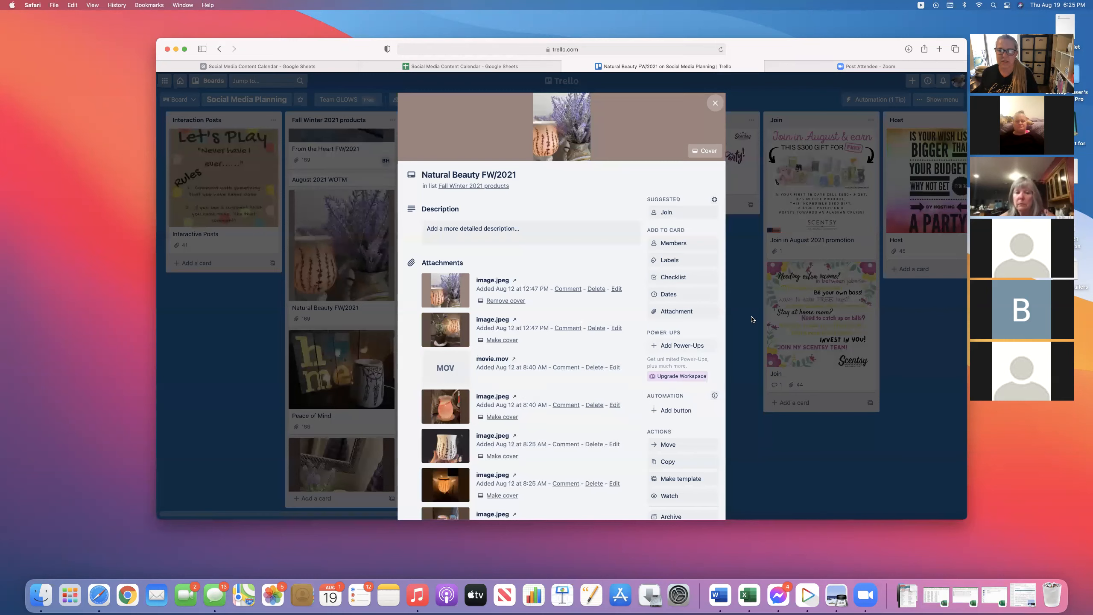
pyautogui.press('Escape')
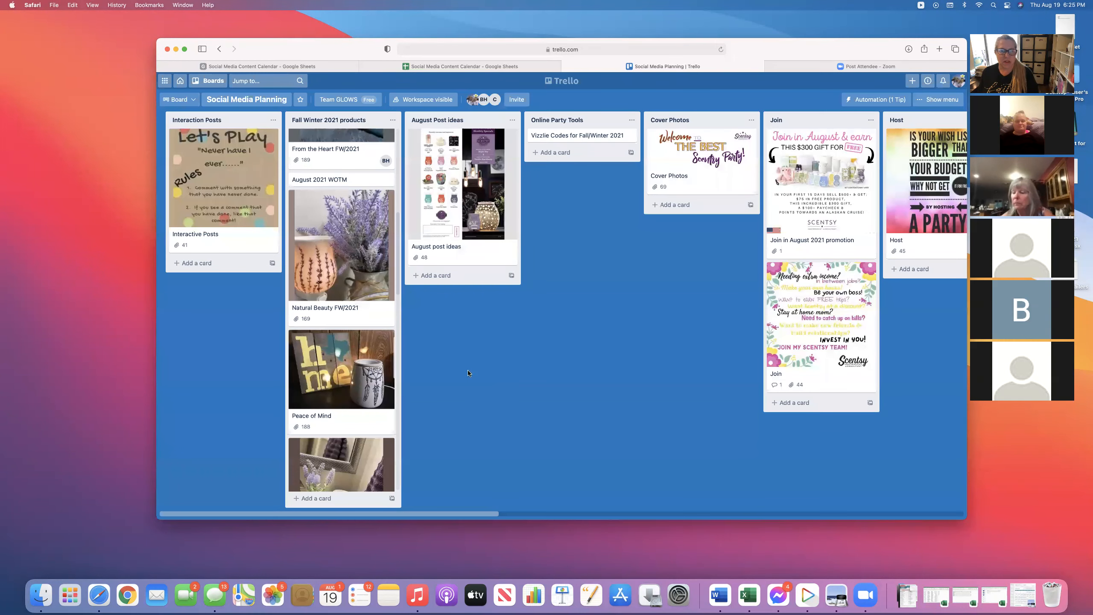
# Look over the Peace of Mind, Simple Statements, Sun & Sand and Time to Shine cards in the Fall Winter 2021 products list
pyautogui.scroll(-5, 331, 365)
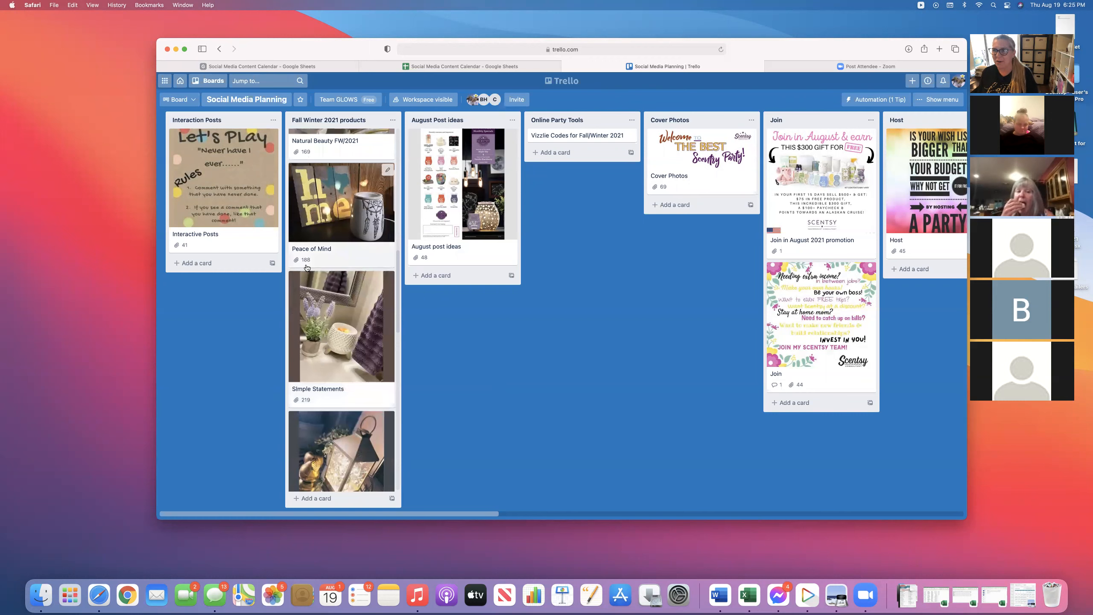
pyautogui.scroll(-1, 330, 351)
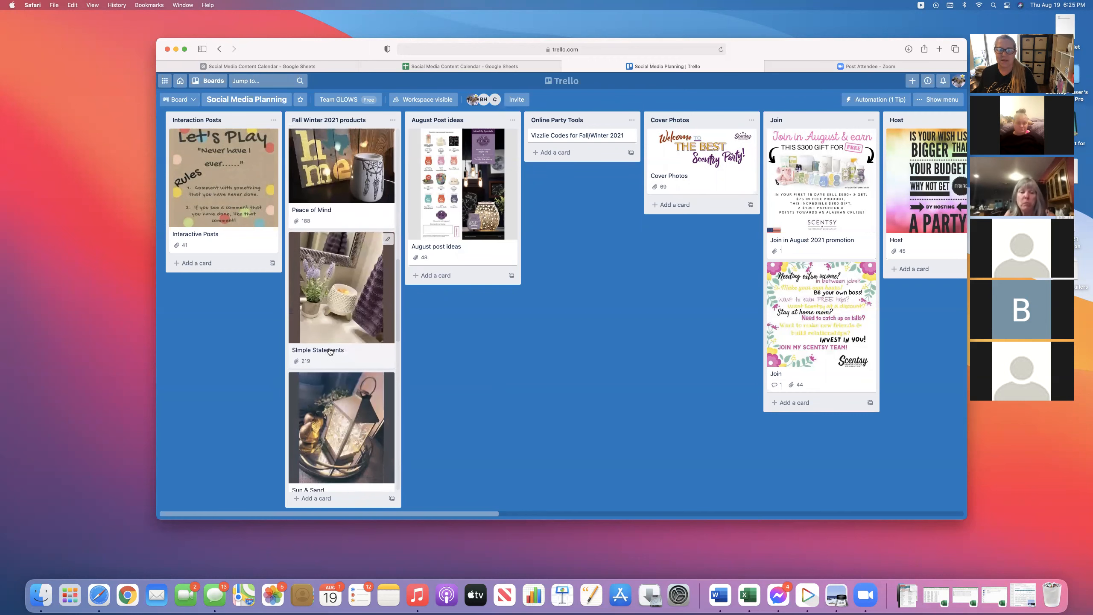
pyautogui.scroll(-4, 332, 352)
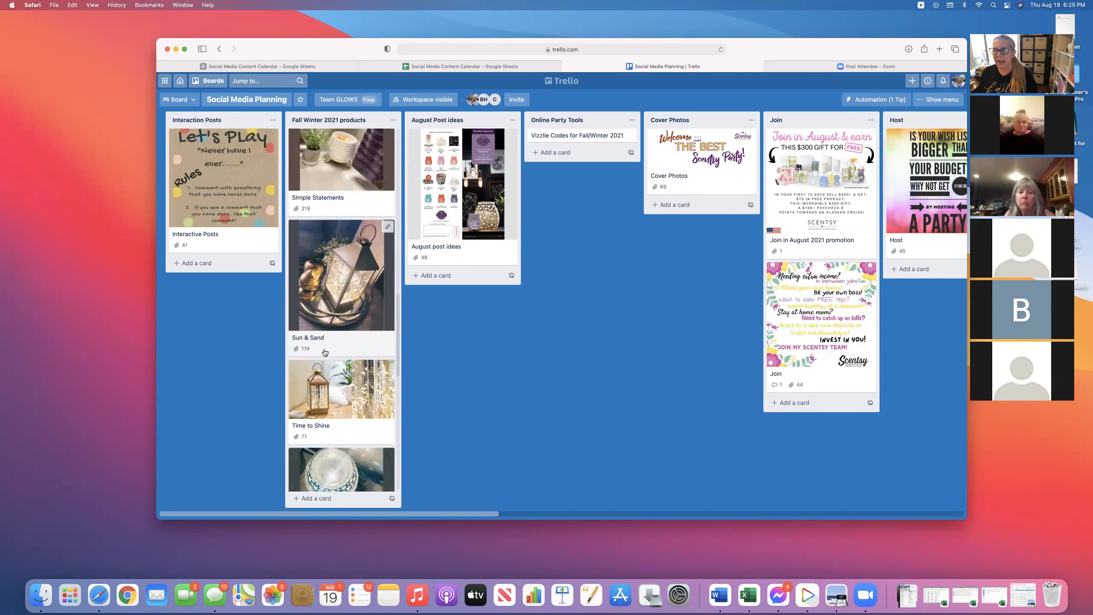
# Move the August 2021 WOTM card from the Fall Winter 2021 products list to the August Post ideas list, below August post ideas
pyautogui.scroll(-8, 327, 357)
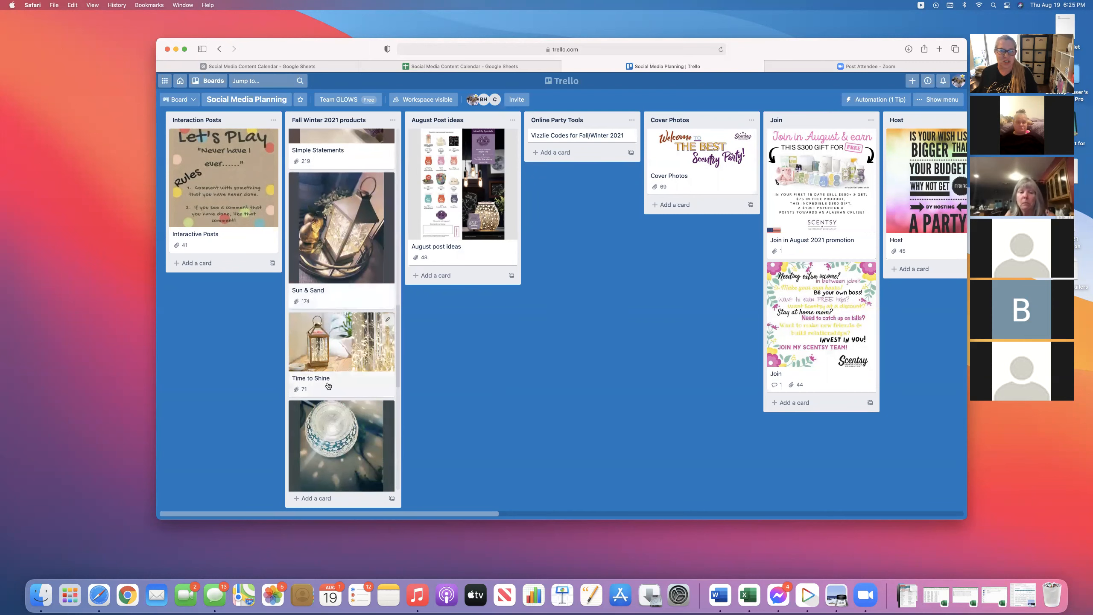
pyautogui.scroll(3, 345, 370)
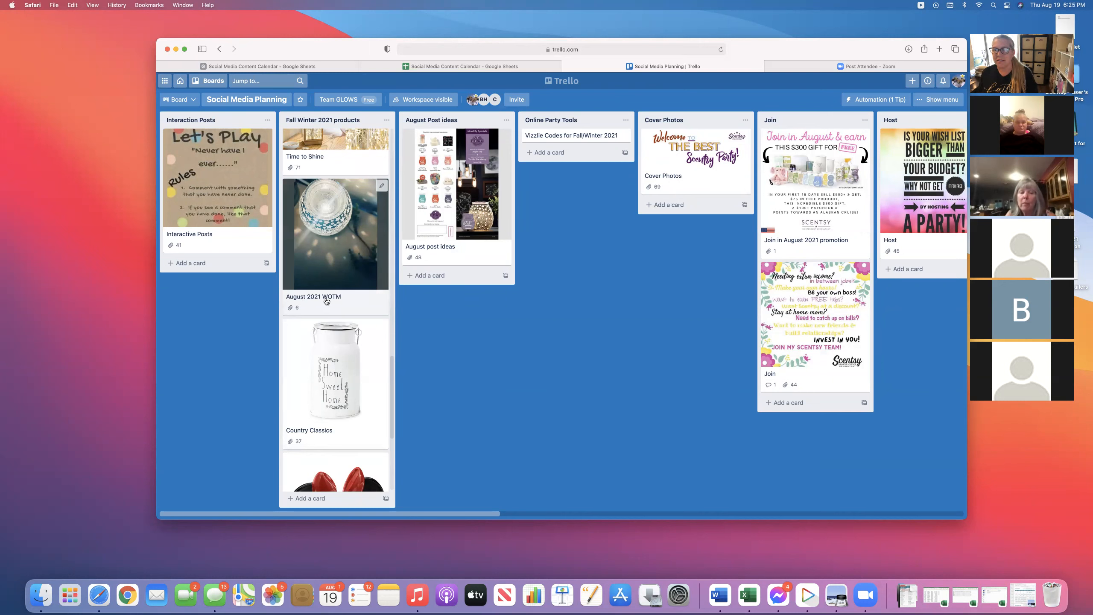
pyautogui.moveTo(322, 300); pyautogui.dragTo(457, 345)
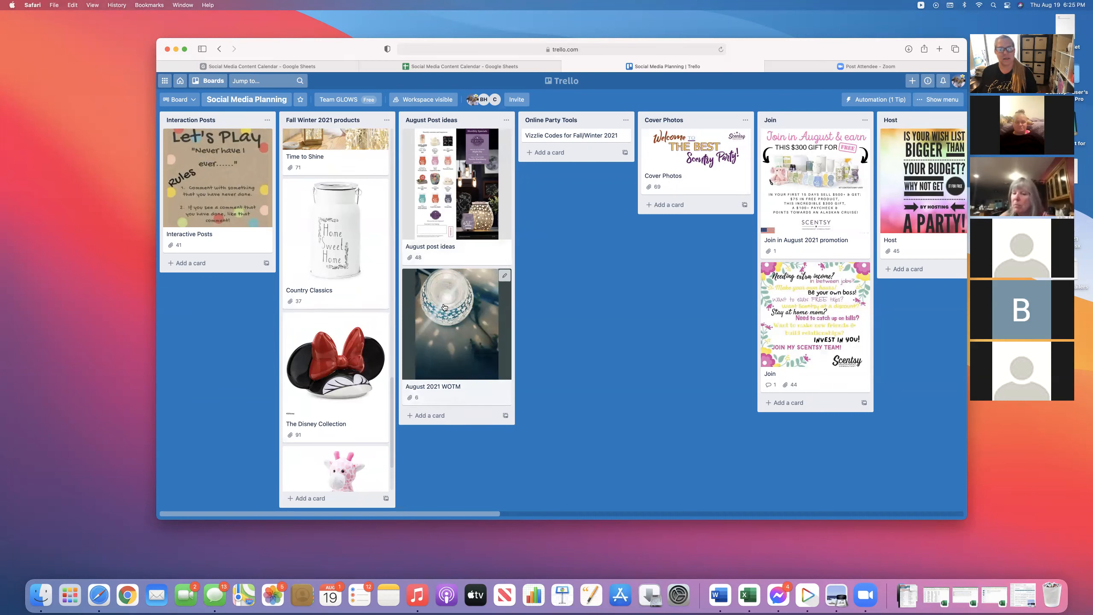
pyautogui.scroll(-4, 365, 272)
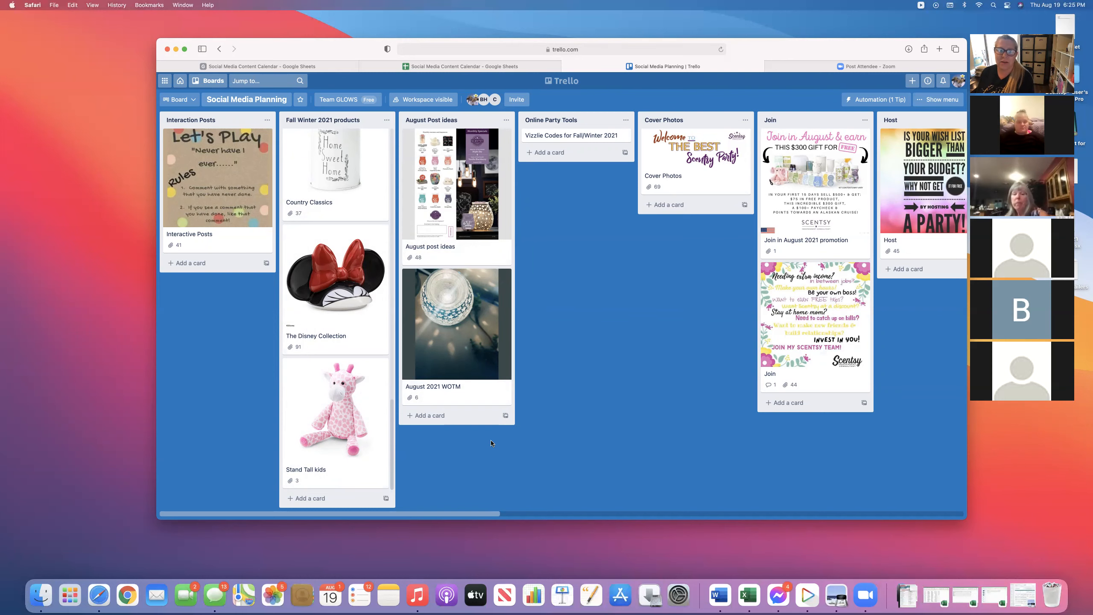
# Open the August post ideas card, show all attachments, preview National Watermelon Day.jpg, and close the preview
pyautogui.click(457, 249)
pyautogui.scroll(-3, 553, 344)
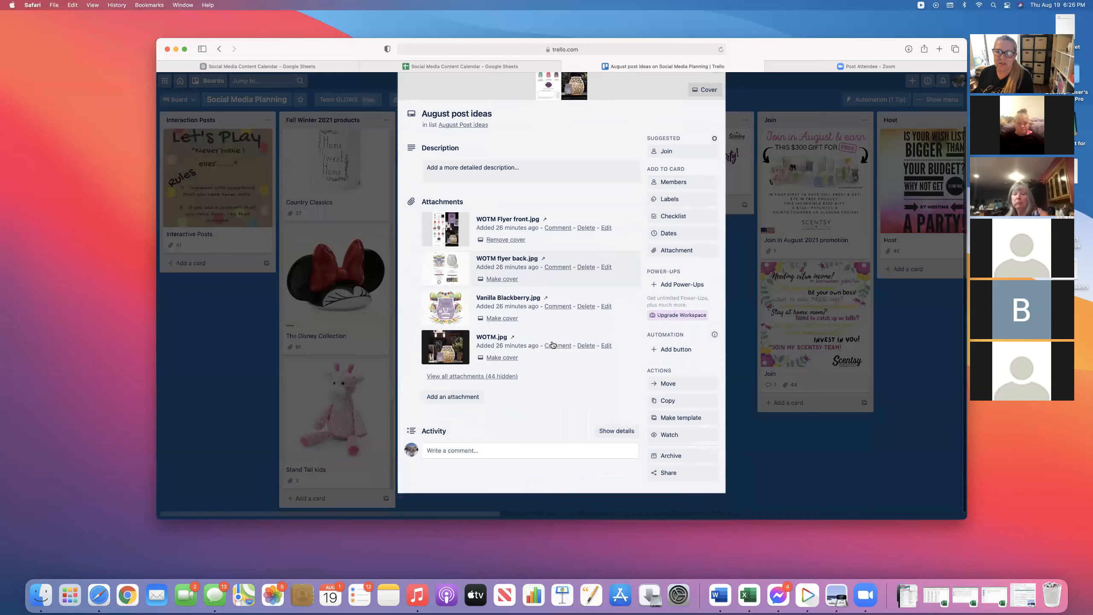
pyautogui.click(473, 373)
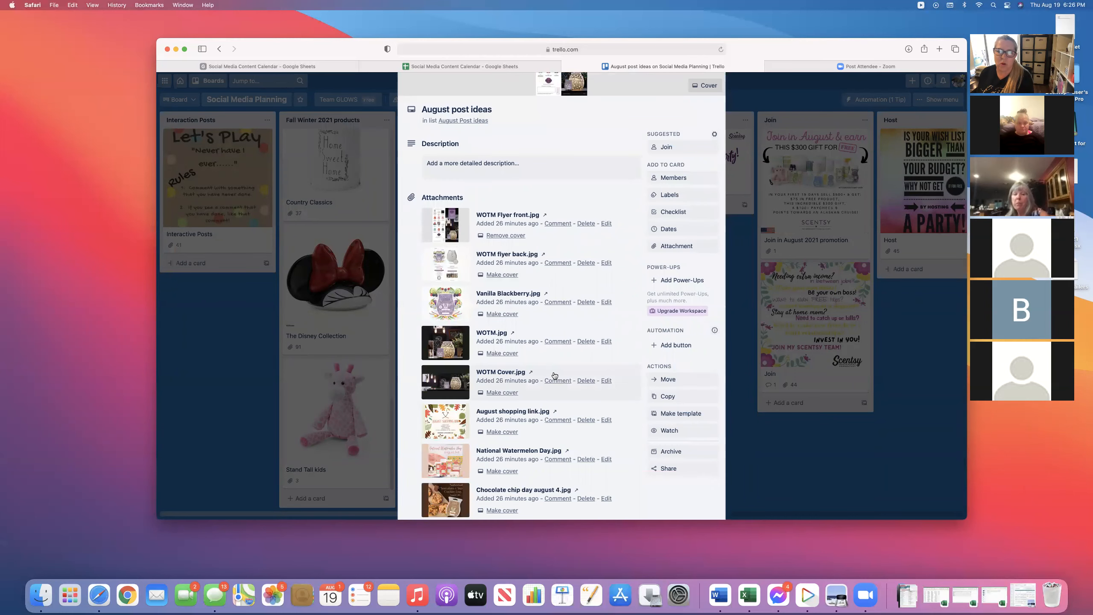
pyautogui.scroll(-5, 555, 366)
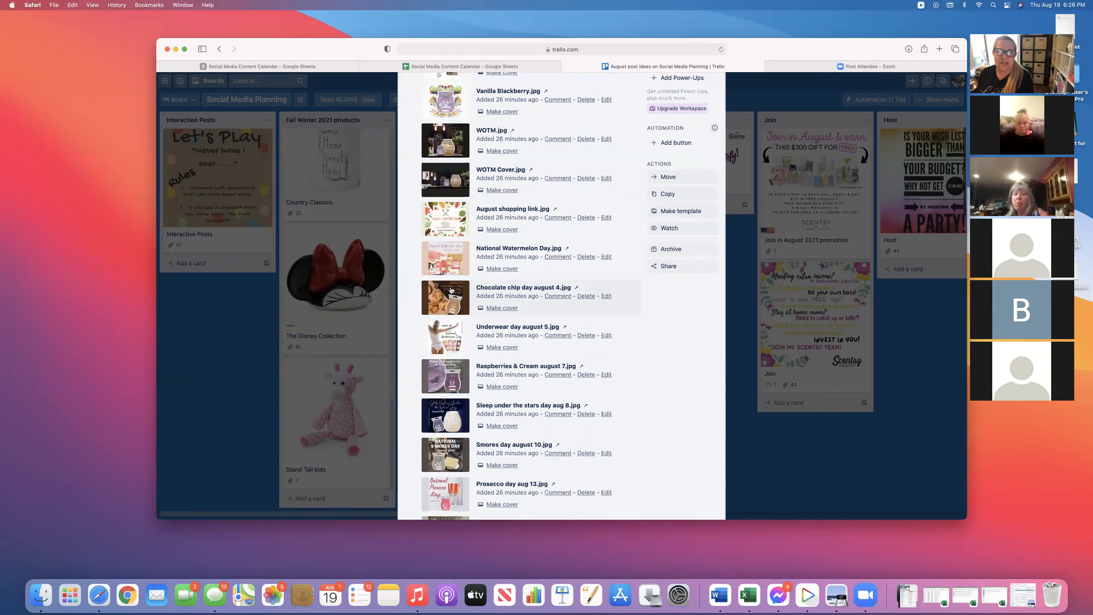
pyautogui.click(449, 269)
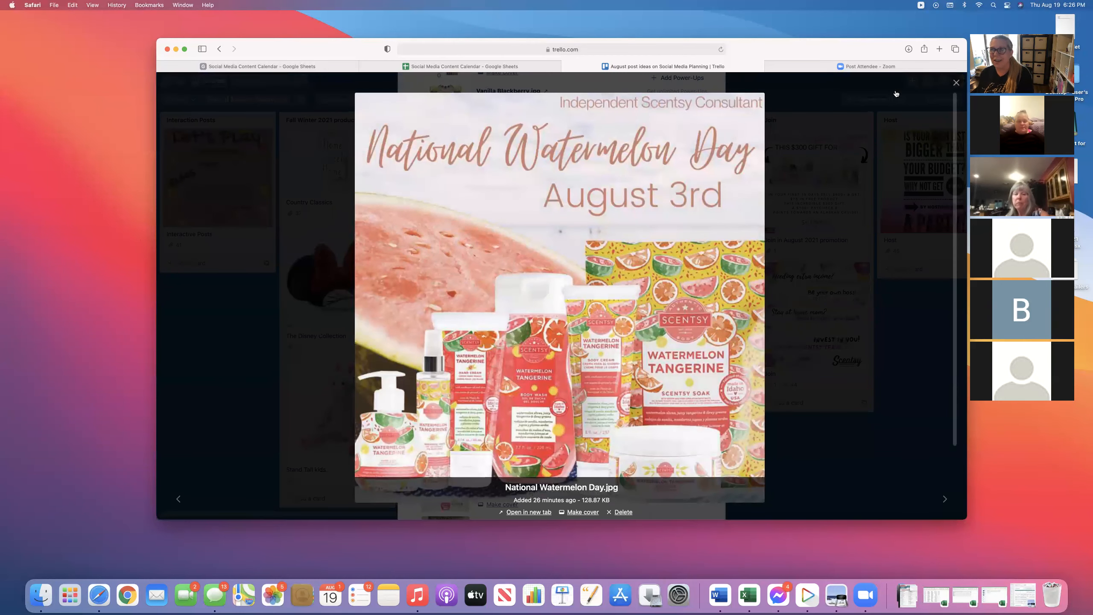
pyautogui.click(956, 83)
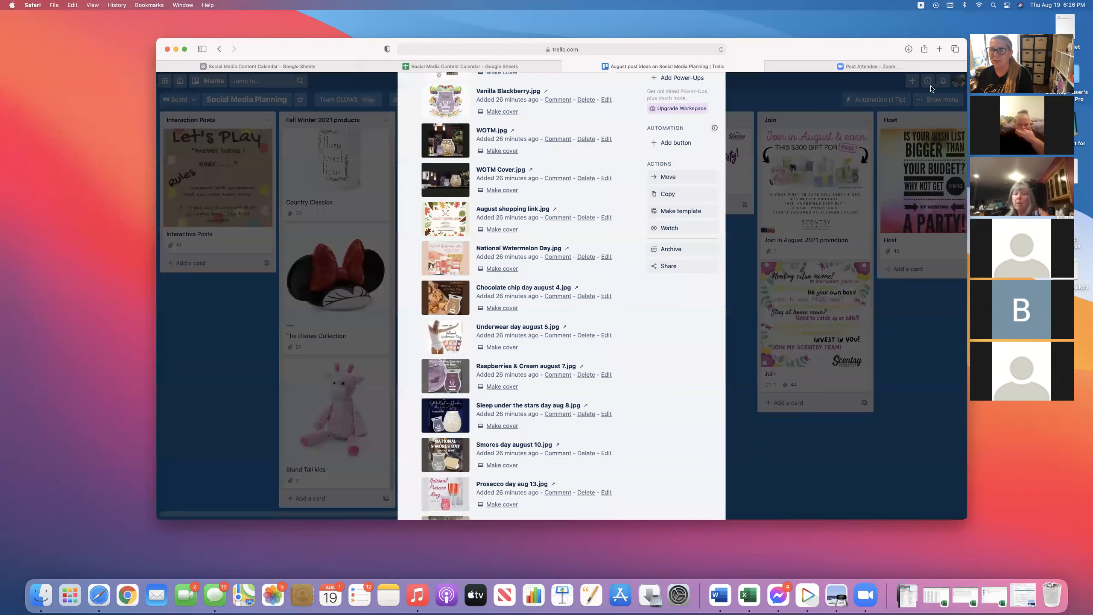
# Look through the August themed-day images, preview Be an angel day august 22.jpg, and close the preview and the card
pyautogui.scroll(-5, 568, 413)
pyautogui.scroll(-1, 568, 412)
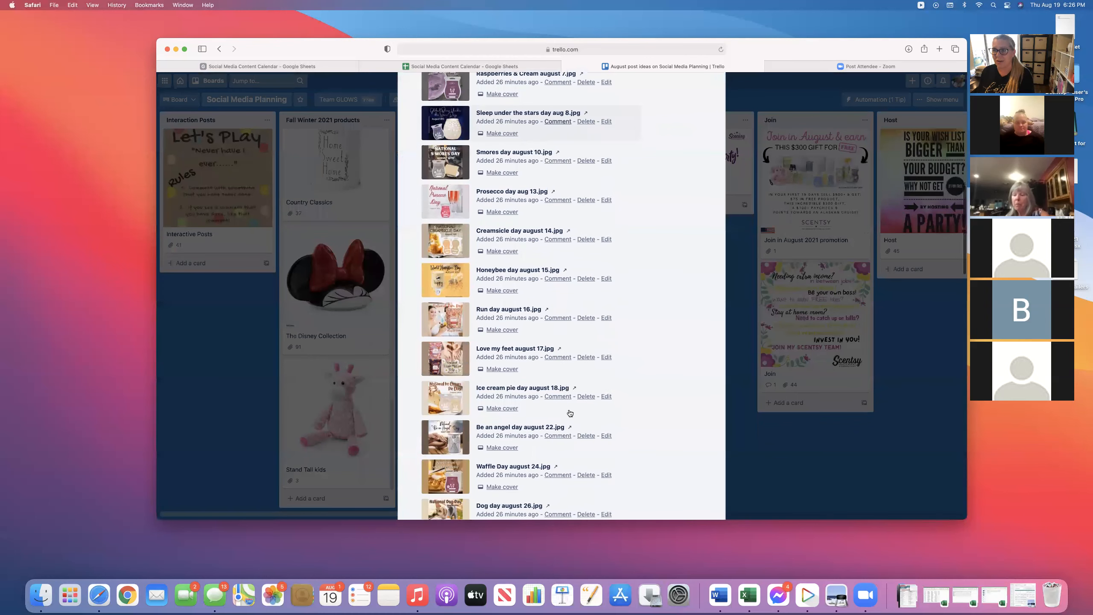
pyautogui.scroll(-2, 567, 414)
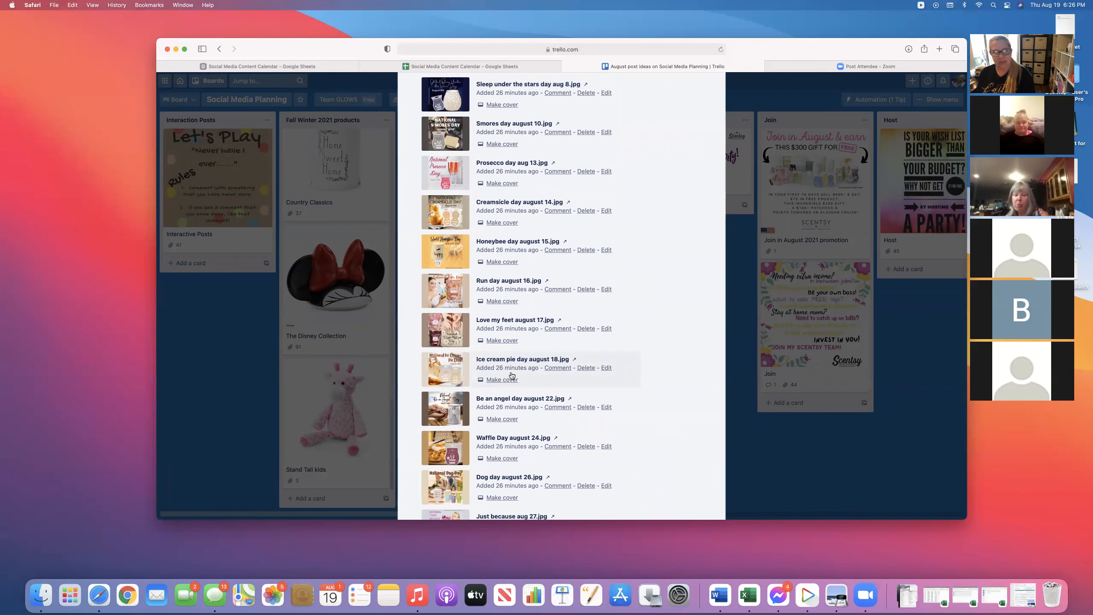
pyautogui.scroll(-2, 512, 375)
pyautogui.scroll(-2, 512, 375)
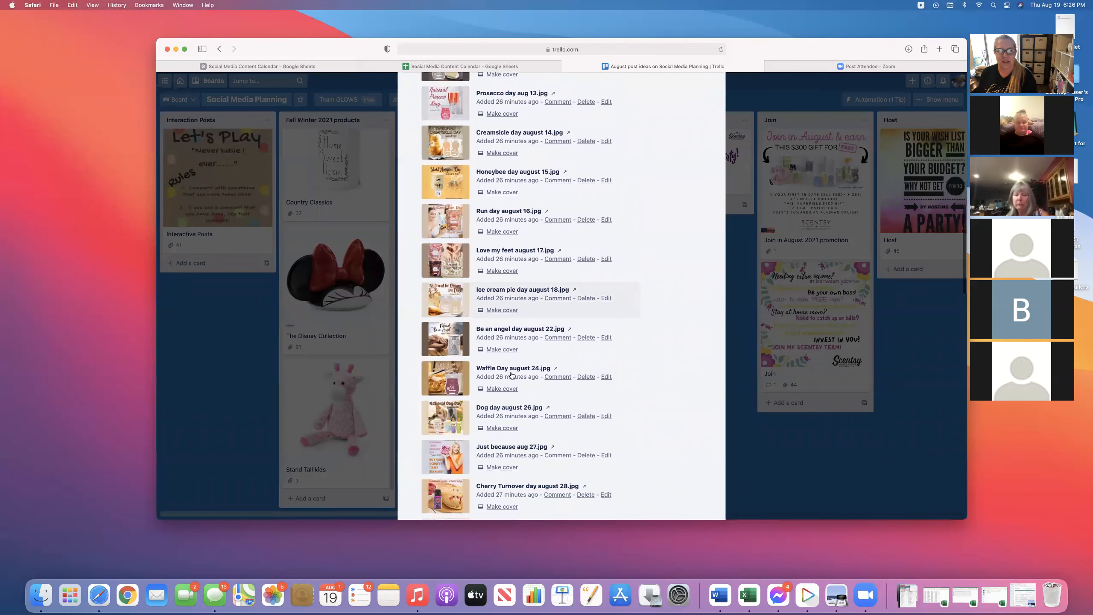
pyautogui.click(507, 343)
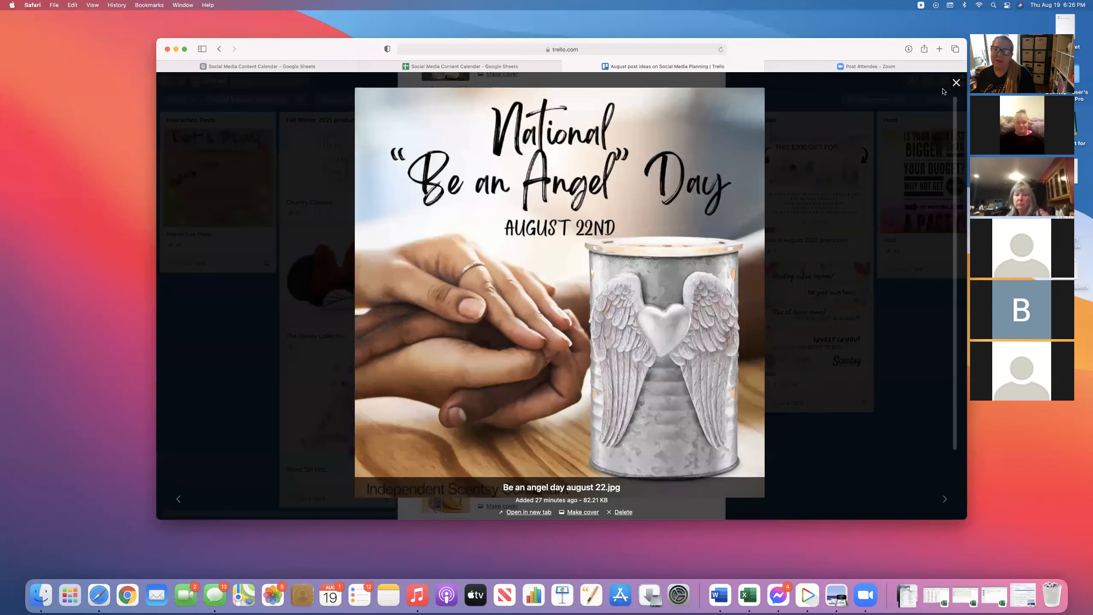
pyautogui.click(955, 83)
pyautogui.scroll(-15, 612, 345)
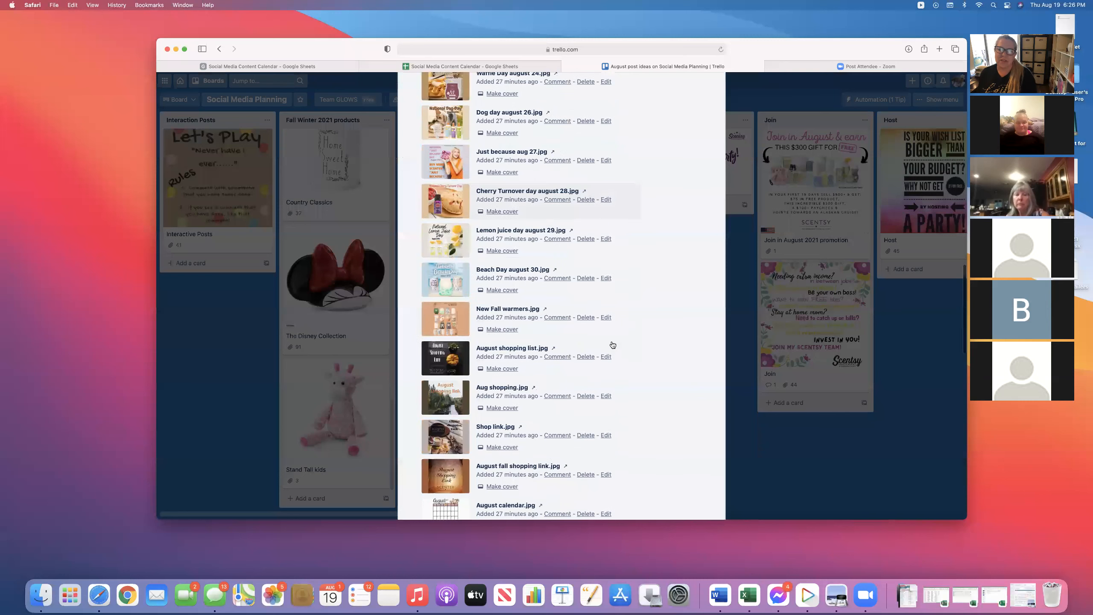
pyautogui.click(745, 392)
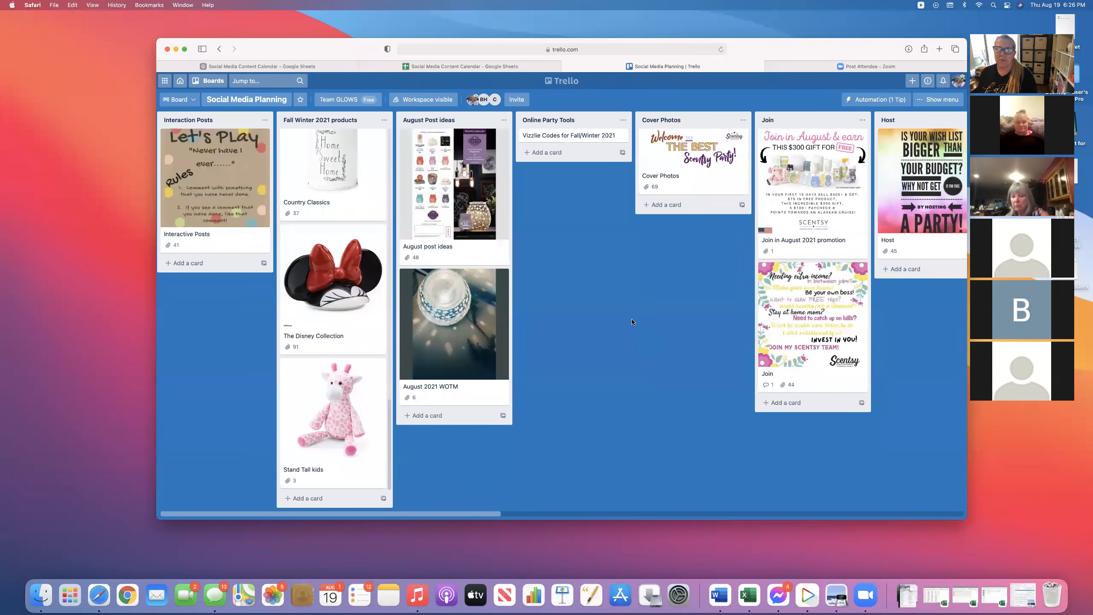
# Open the Cover Photos card, look over its first attachments, and close the card
pyautogui.hscroll(2, 632, 320)
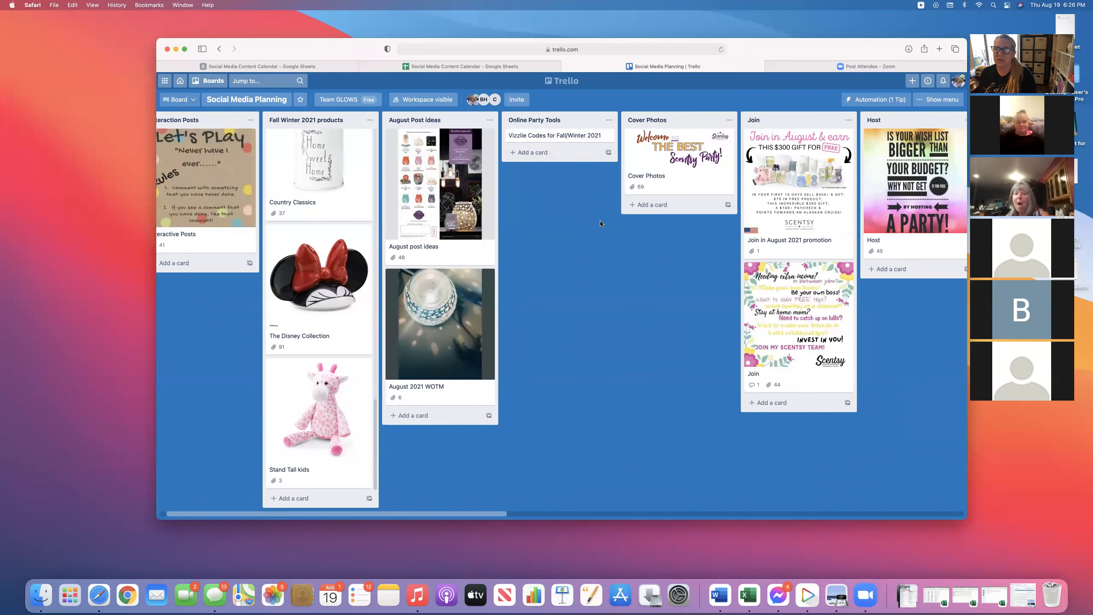
pyautogui.hscroll(3, 605, 224)
pyautogui.click(611, 181)
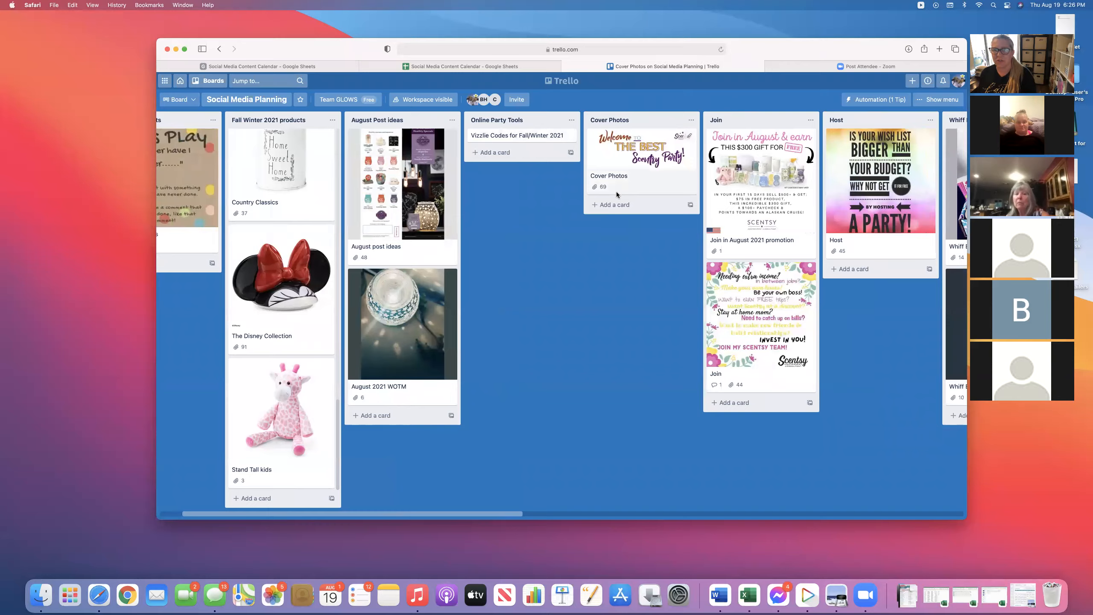
pyautogui.scroll(-3, 589, 249)
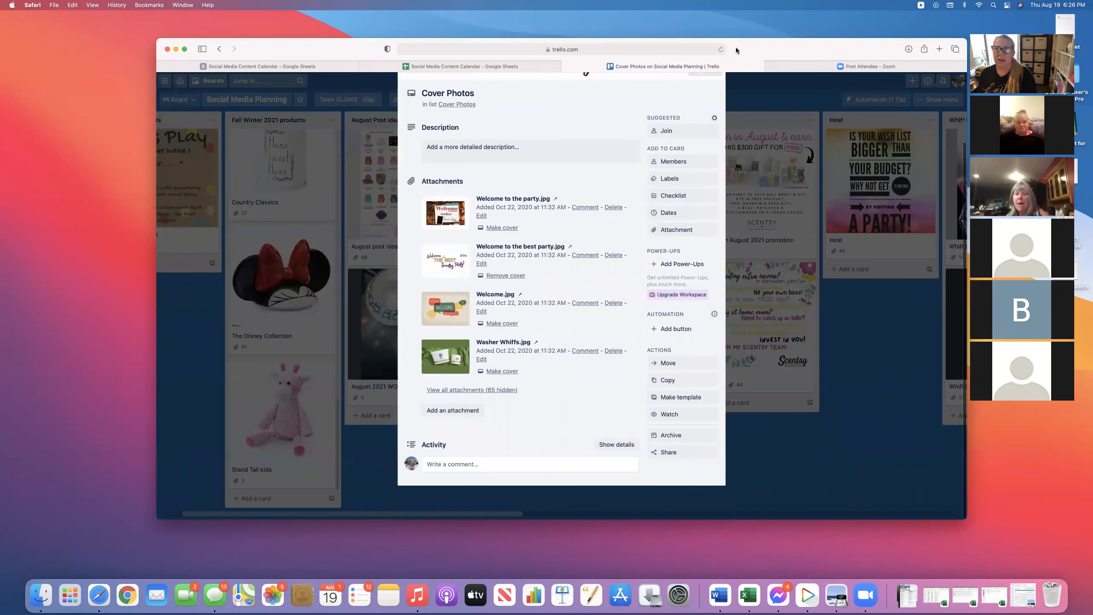
pyautogui.click(756, 104)
# Open the Join card with the "Needing extra income?" cover, look over its attachments and comment, and close it
pyautogui.hscroll(3, 633, 237)
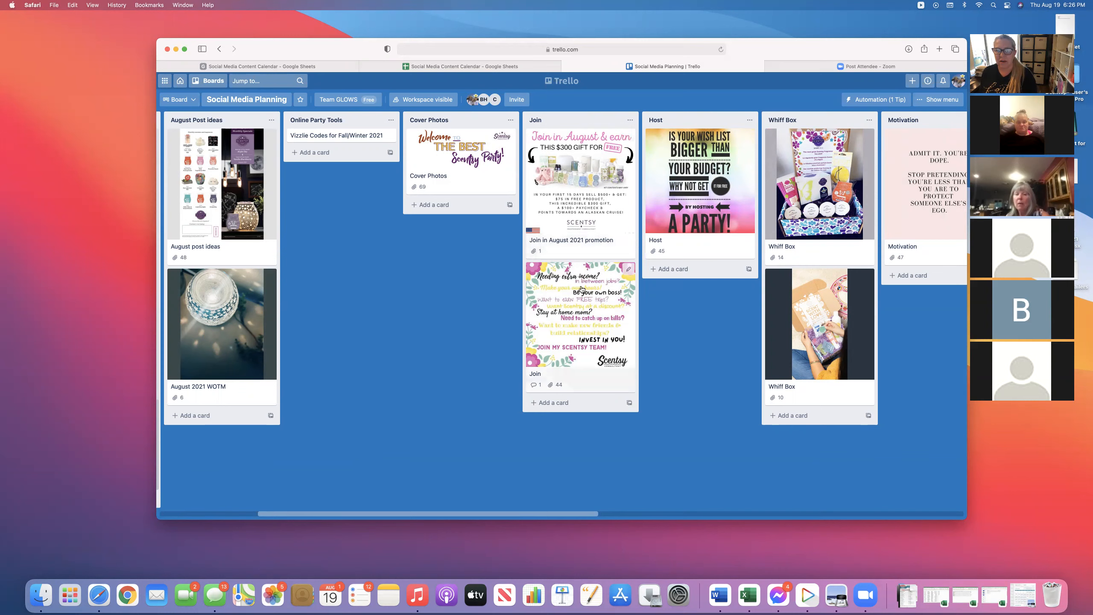
pyautogui.click(584, 369)
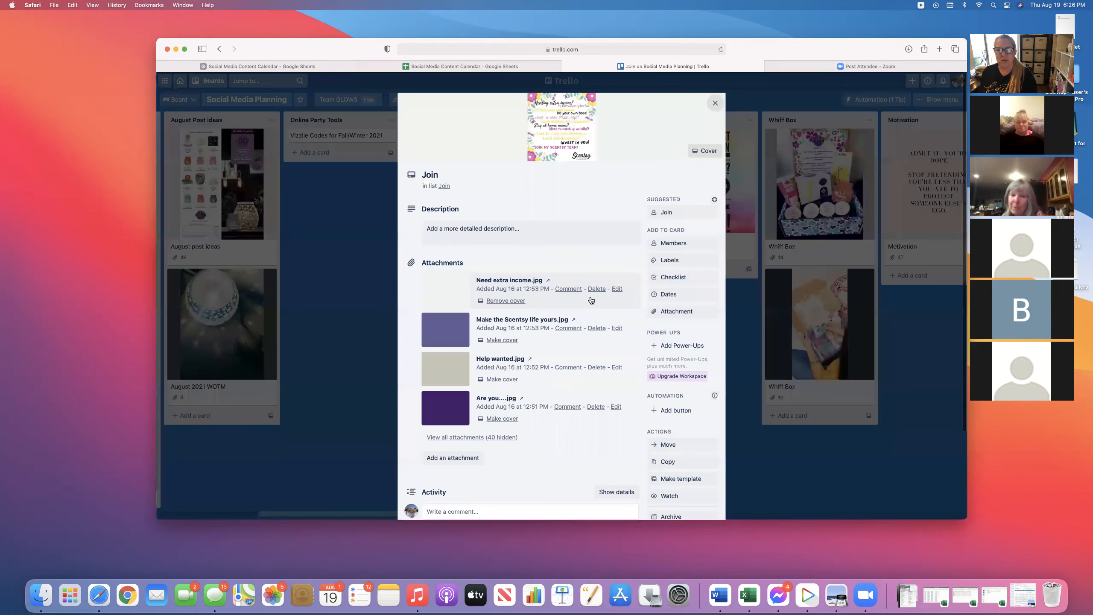
pyautogui.scroll(-4, 473, 354)
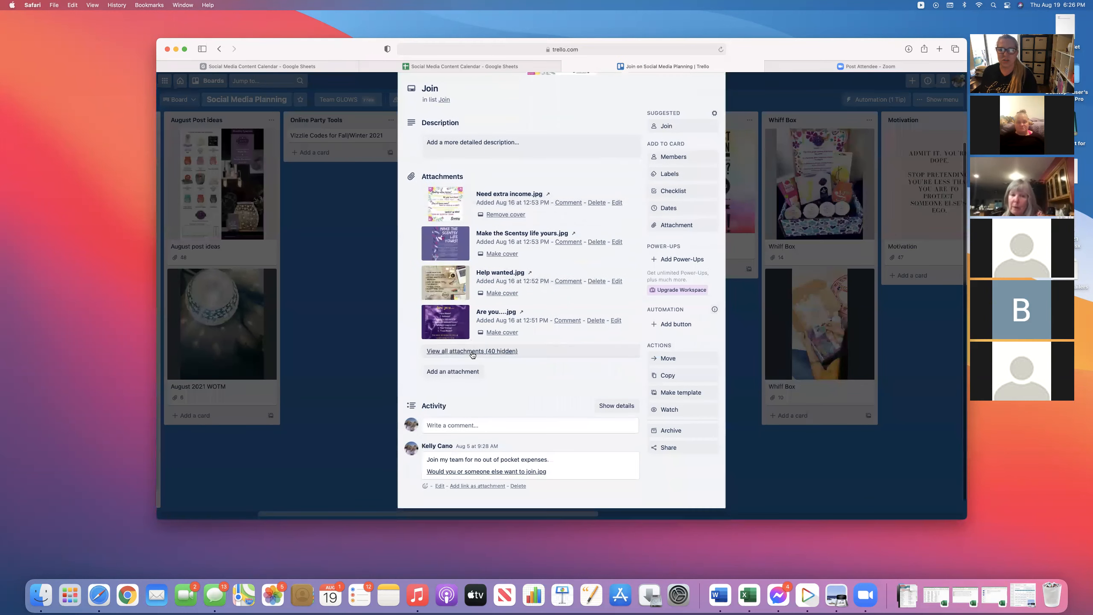
pyautogui.click(745, 403)
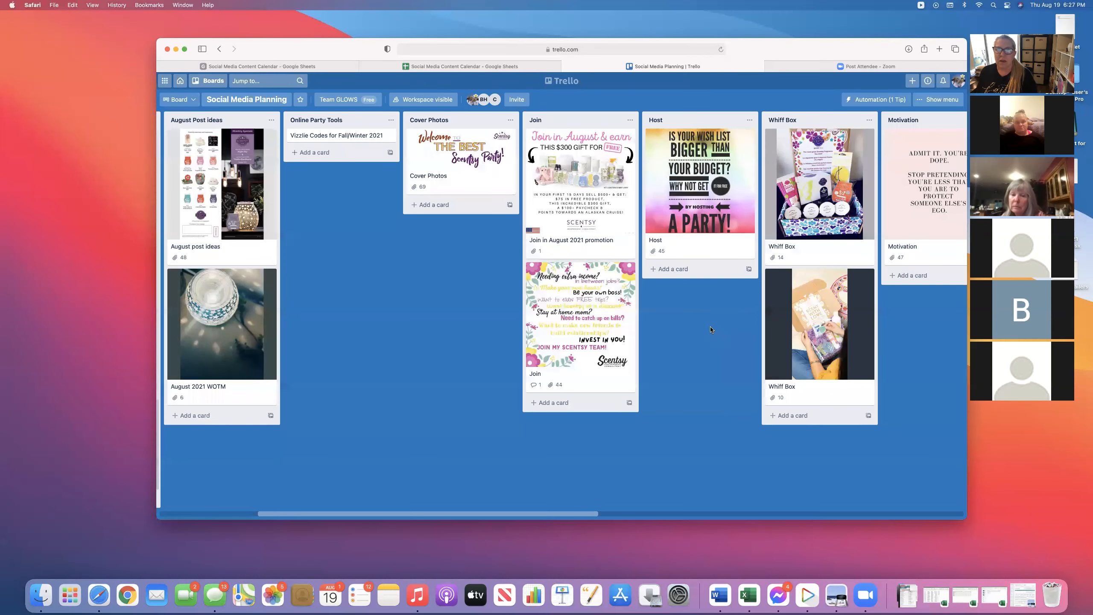
# Look over the Host and Whiff Box lists, open the Motivation card to view its attachments, and close the card
pyautogui.hscroll(3, 711, 329)
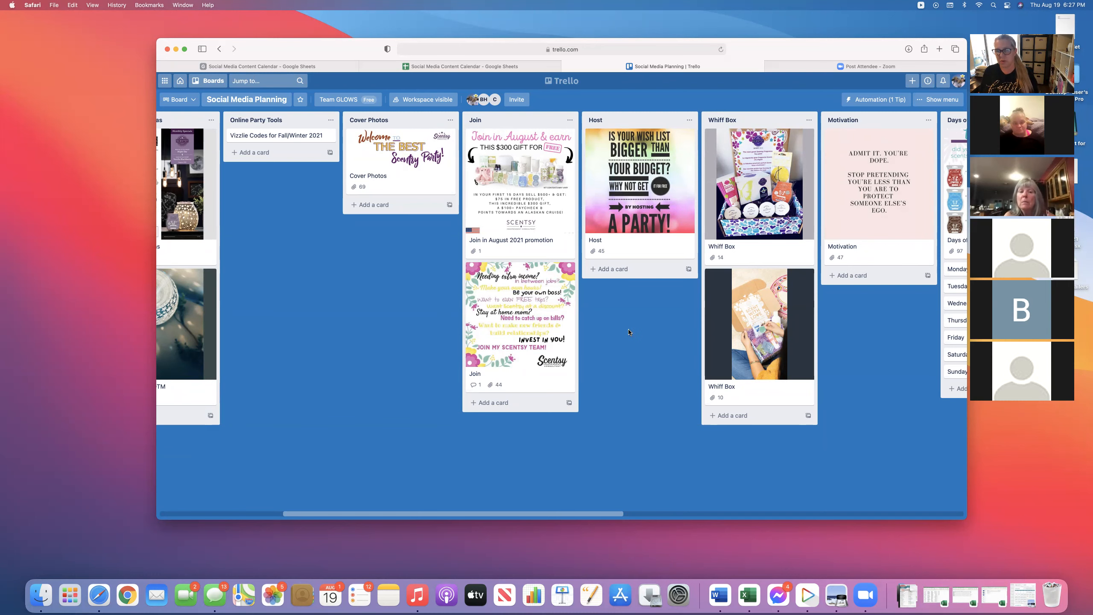
pyautogui.hscroll(3, 629, 337)
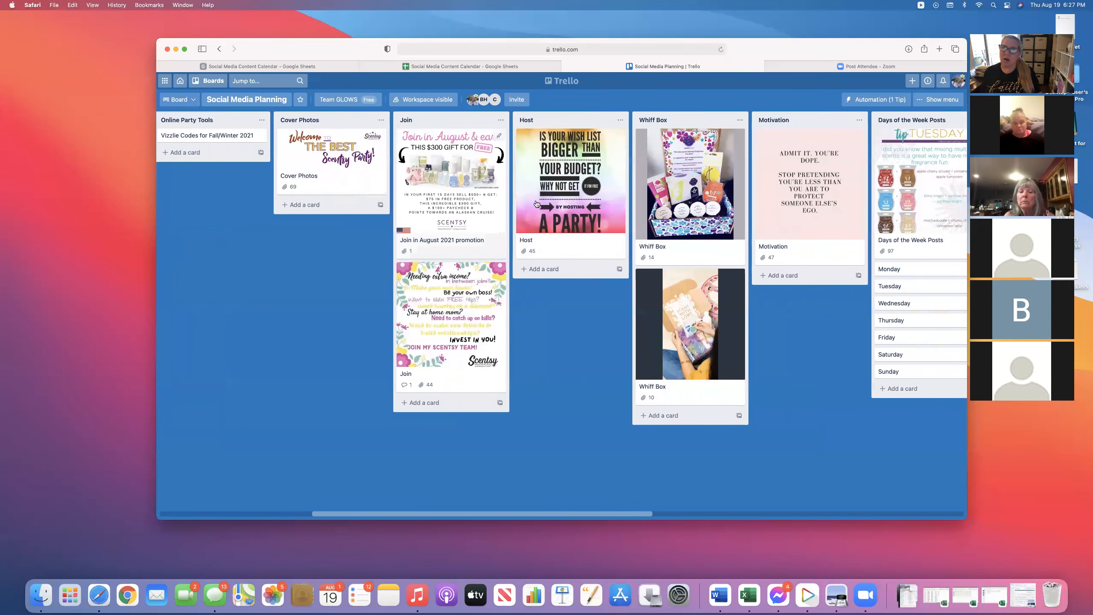
pyautogui.hscroll(5, 595, 352)
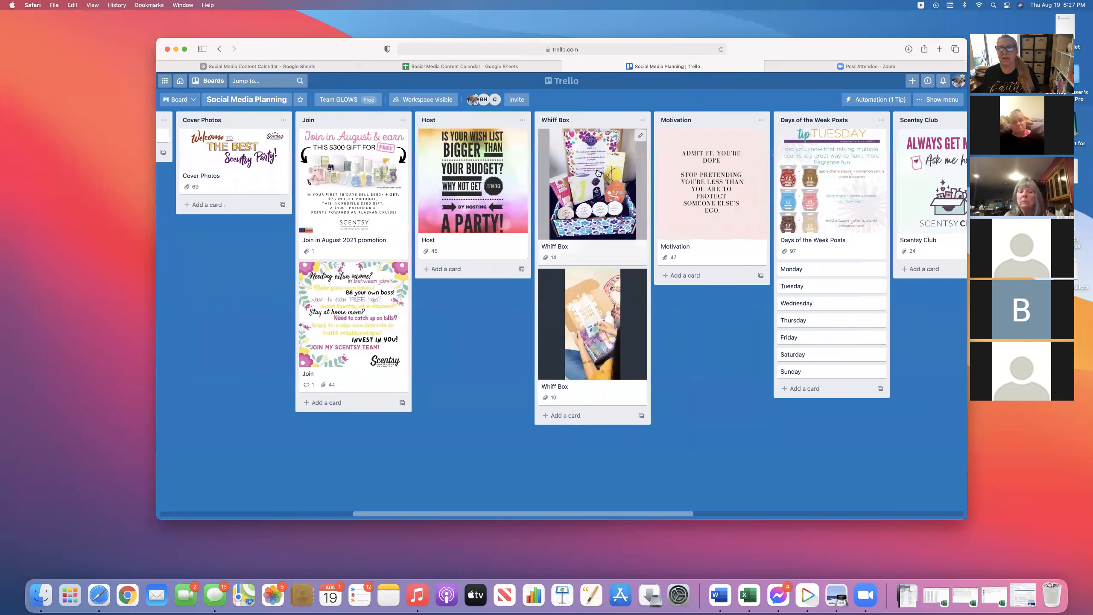
pyautogui.hscroll(2, 665, 306)
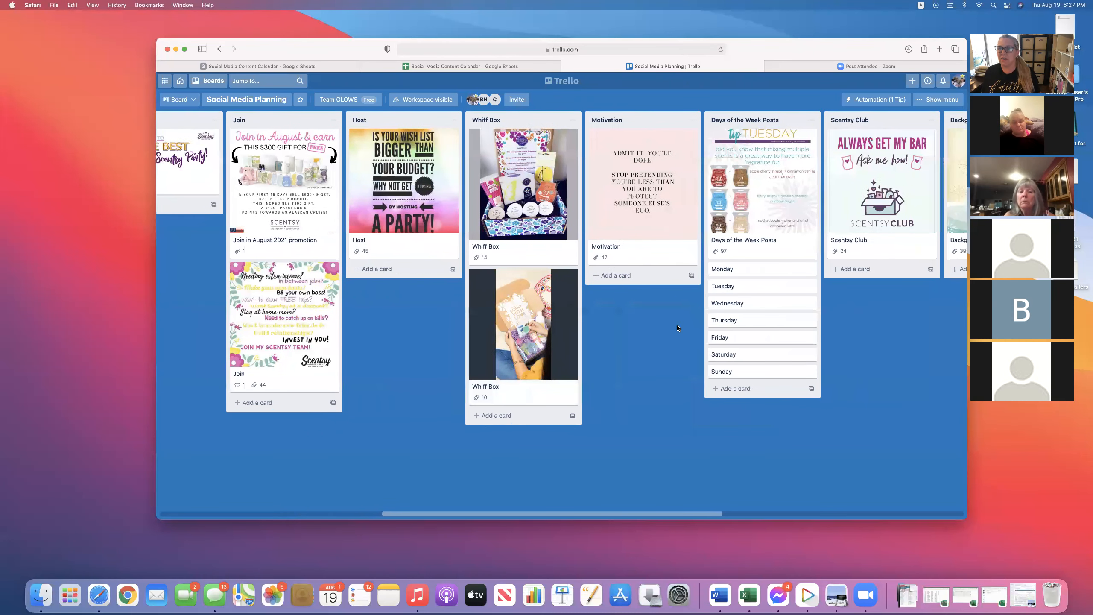
pyautogui.click(628, 250)
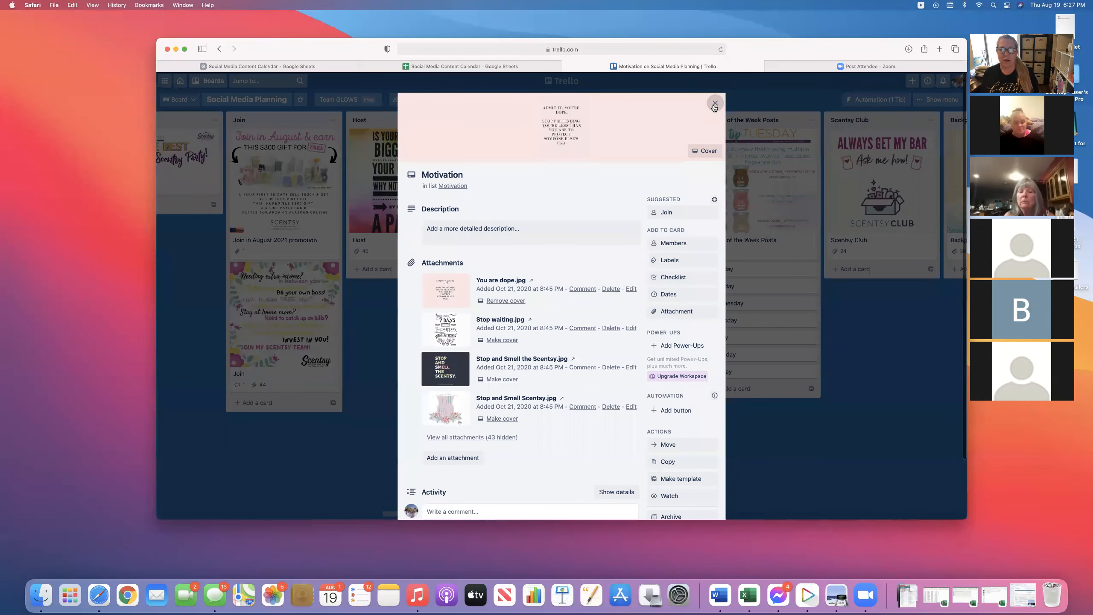
pyautogui.click(715, 104)
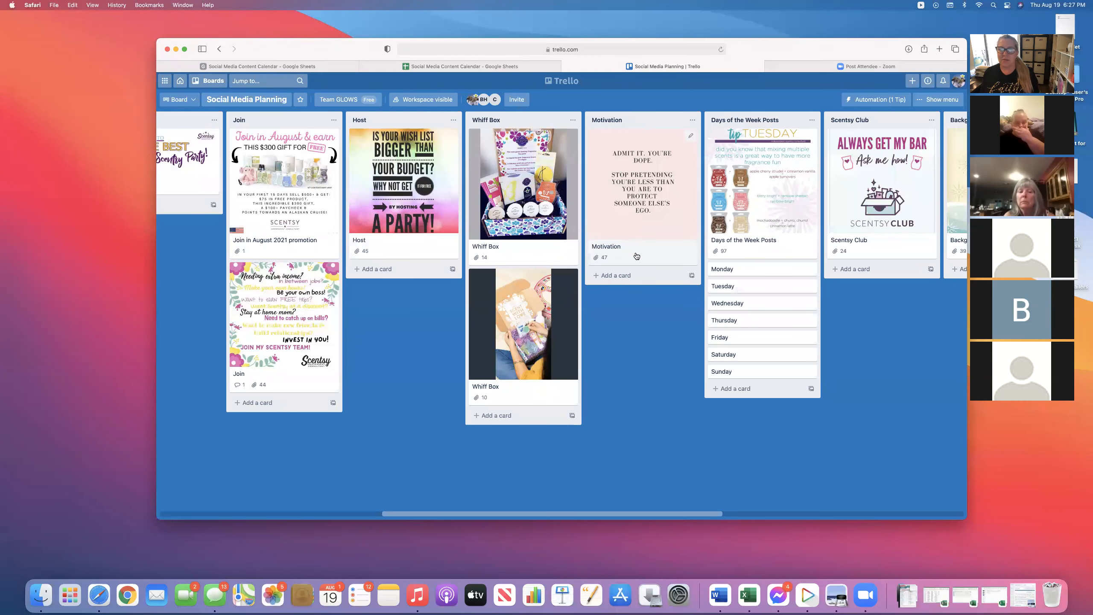
# Open the Days of the Week Posts card, show and look through all of its attachments, and close the card
pyautogui.hscroll(2, 671, 263)
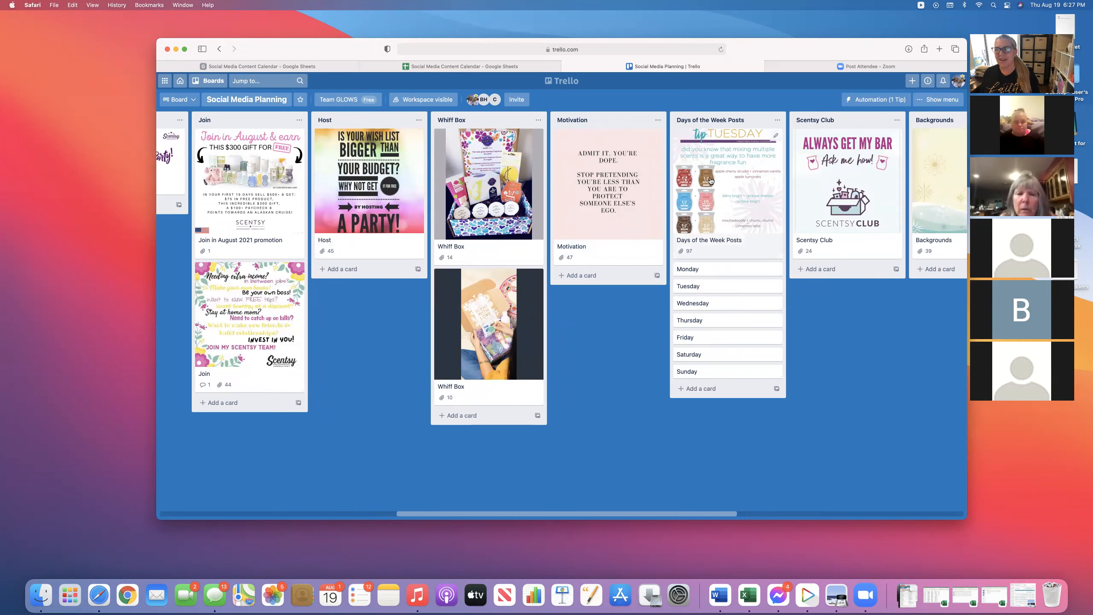
pyautogui.click(703, 244)
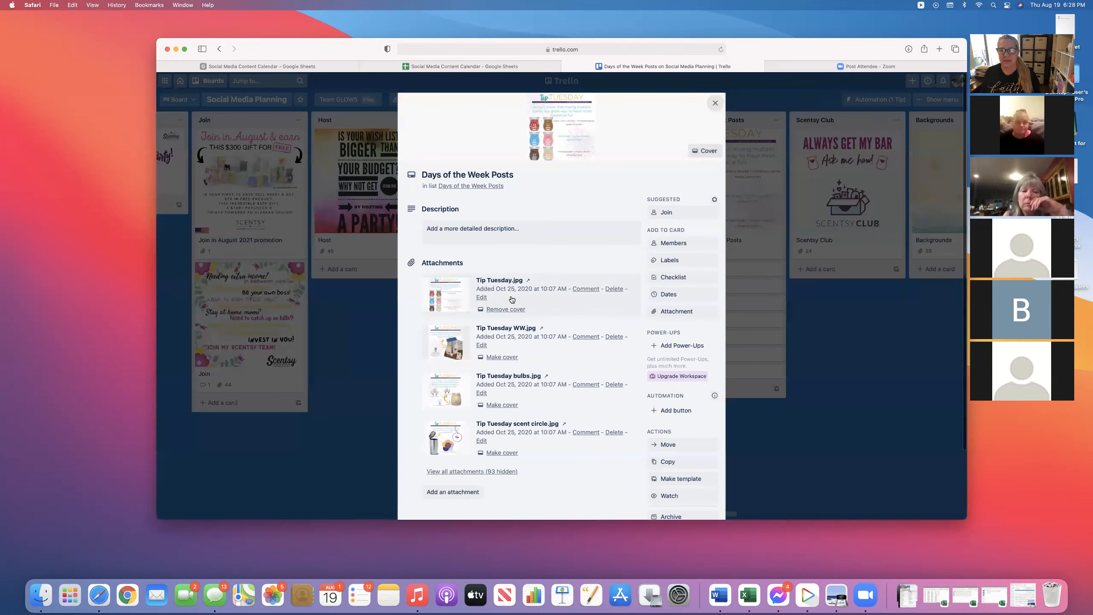
pyautogui.scroll(-3, 529, 339)
pyautogui.click(505, 389)
pyautogui.scroll(-15, 568, 325)
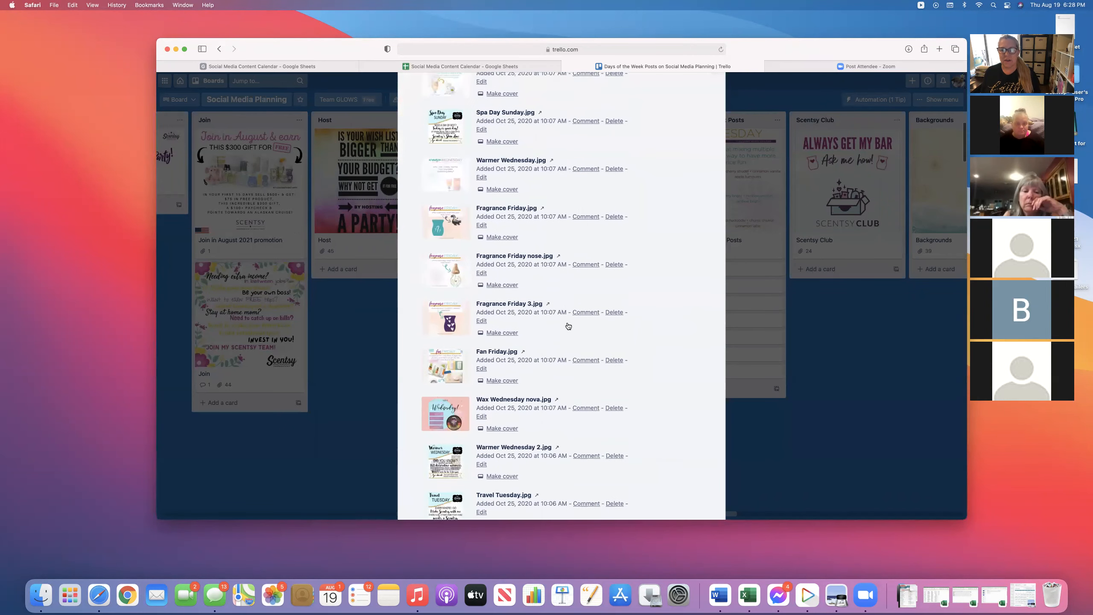
pyautogui.press('Escape')
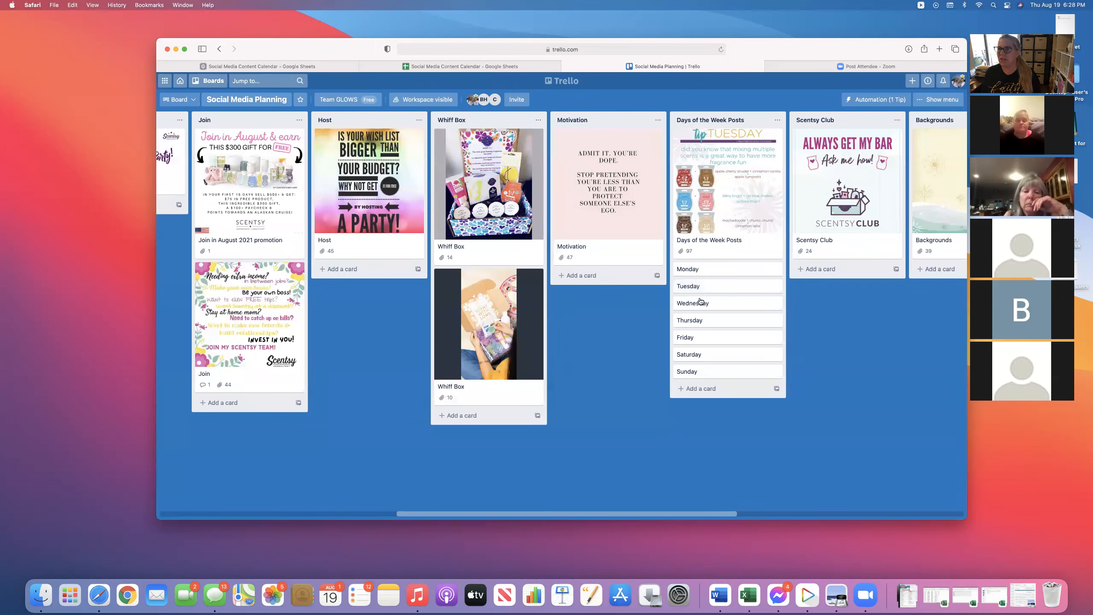
# Look over the Scentsy Club, Backgrounds and Fundraisers lists further along the board
pyautogui.hscroll(-10, 689, 307)
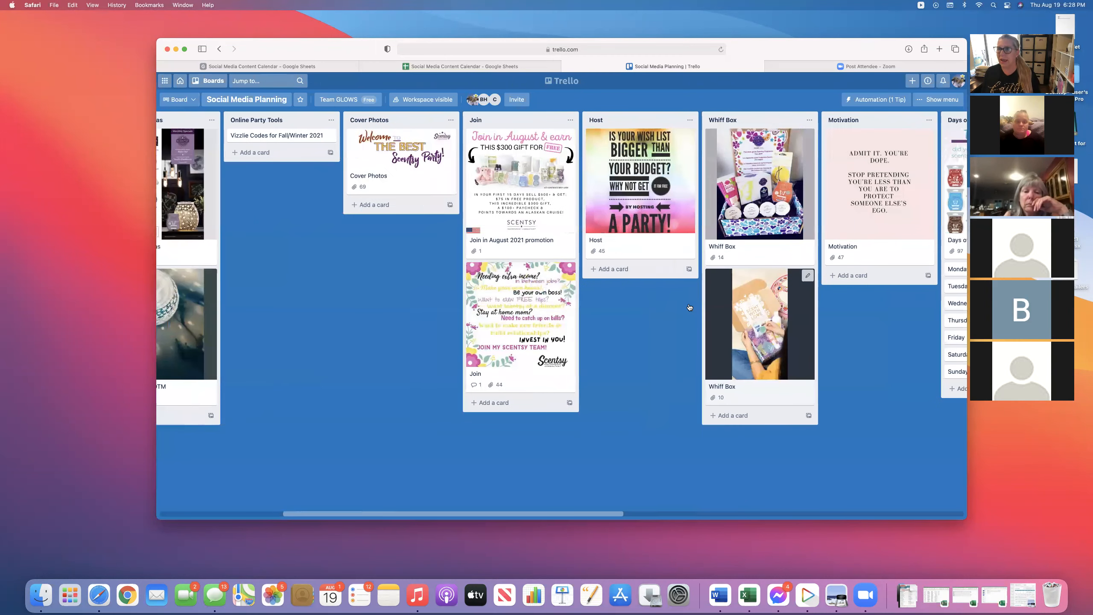
pyautogui.hscroll(11, 689, 307)
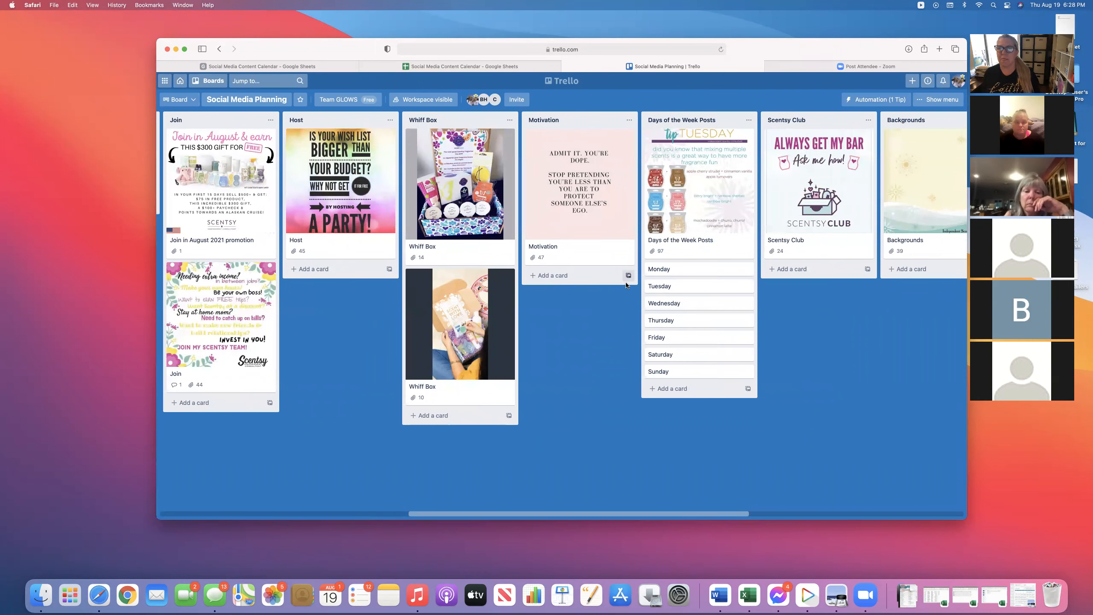
pyautogui.hscroll(5, 821, 328)
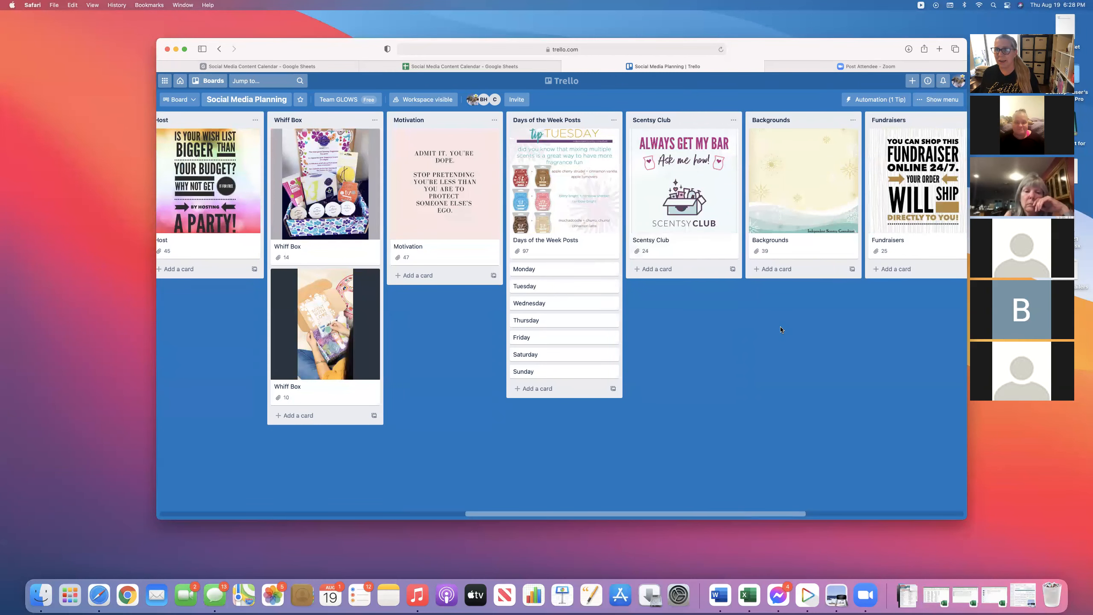
# Add a new list titled "Harvest Product" at the end of the board, after the Personal Specials list
pyautogui.hscroll(4, 783, 327)
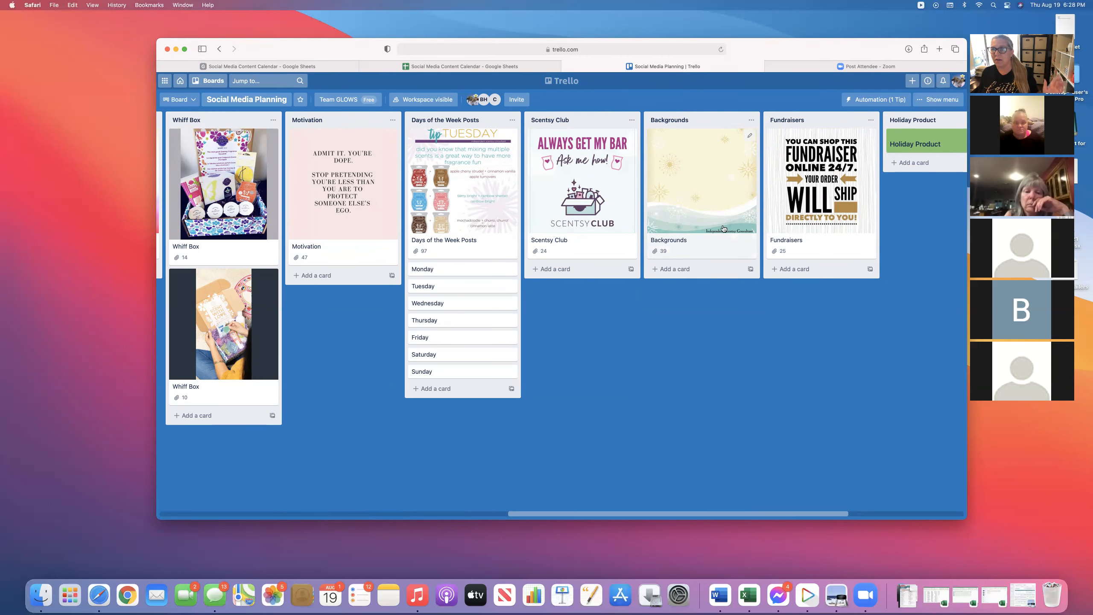
pyautogui.hscroll(3, 688, 290)
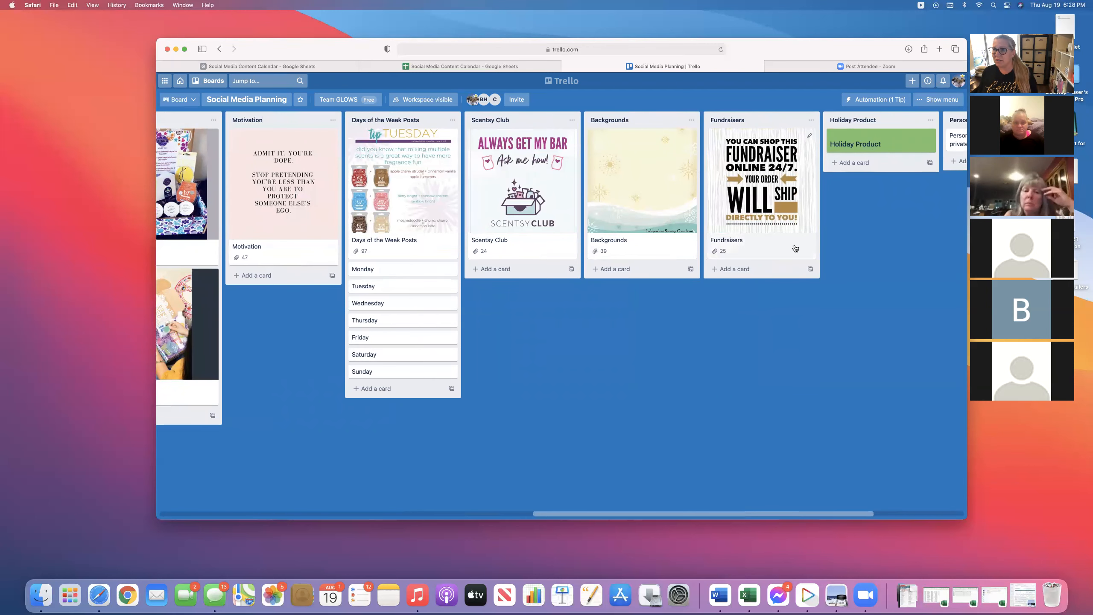
pyautogui.hscroll(6, 791, 245)
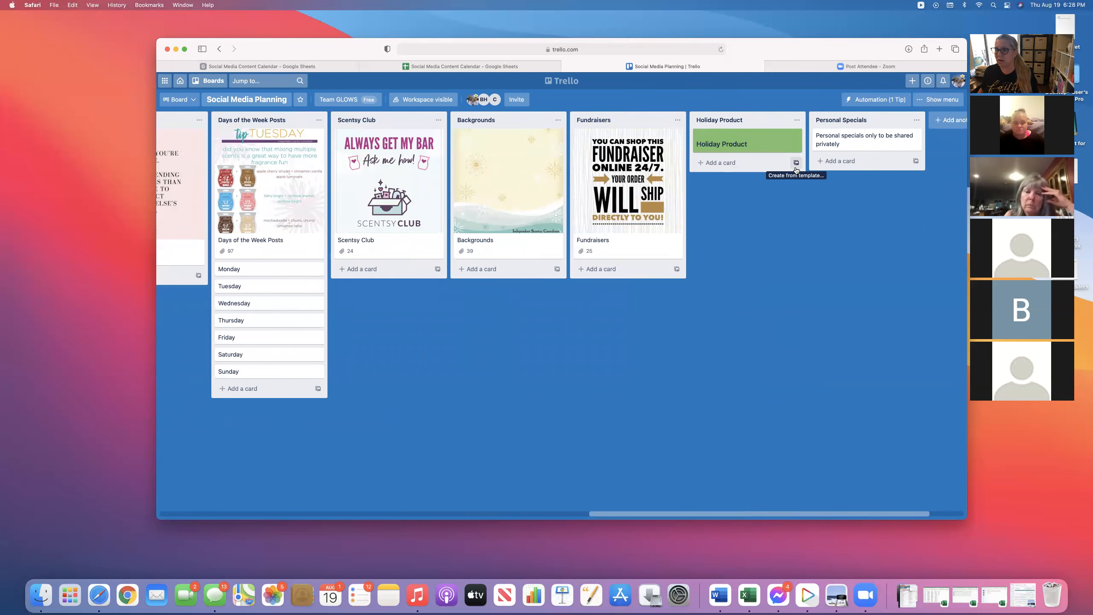
pyautogui.hscroll(-1, 797, 170)
pyautogui.hscroll(5, 818, 168)
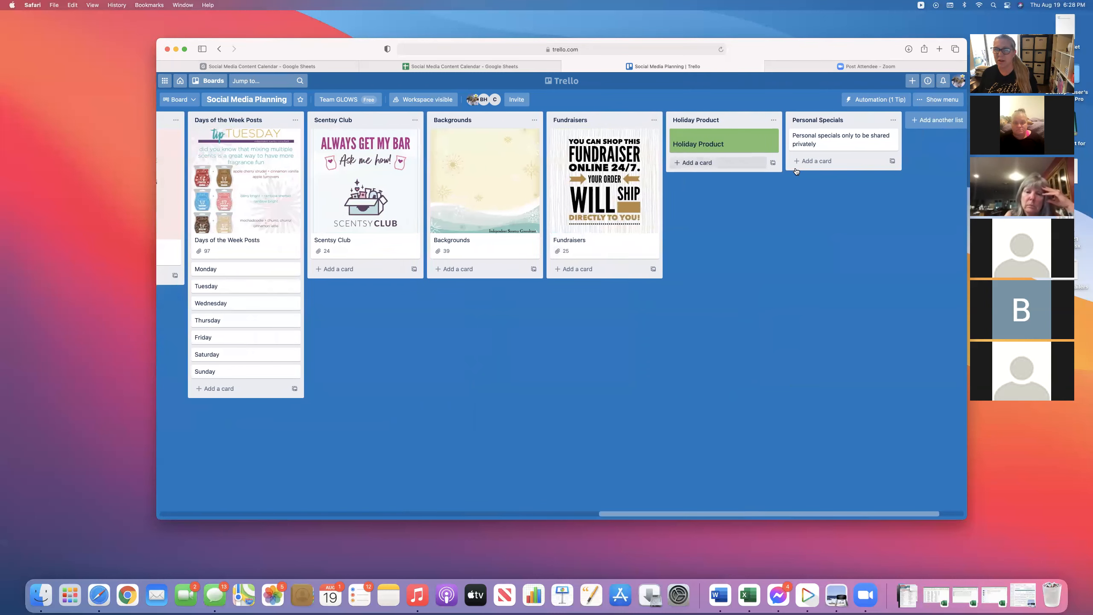
pyautogui.click(895, 124)
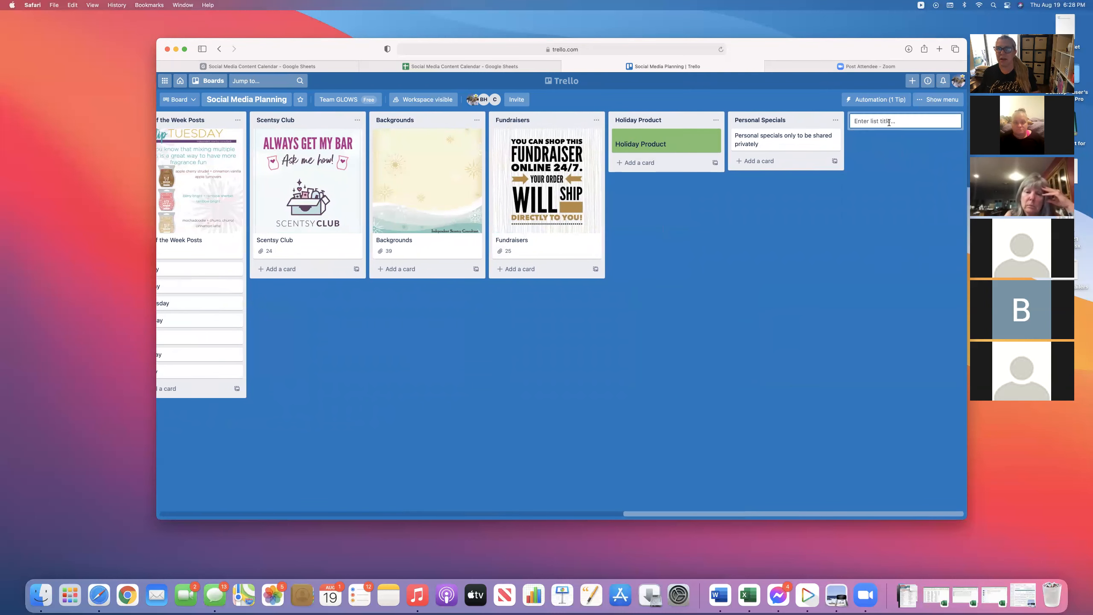
pyautogui.write('Hav')
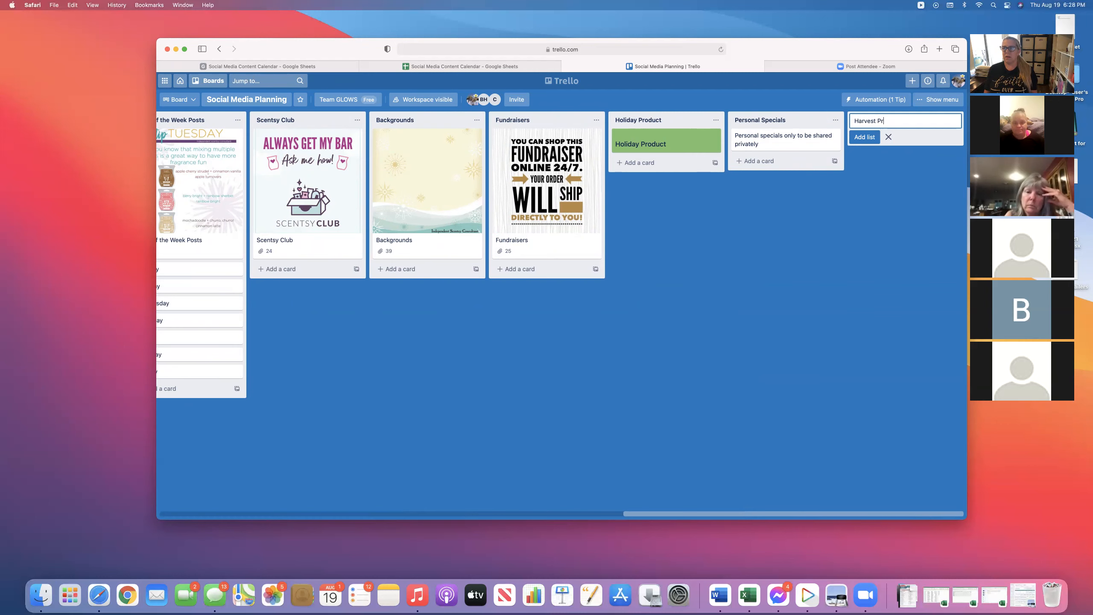
pyautogui.press('Return')
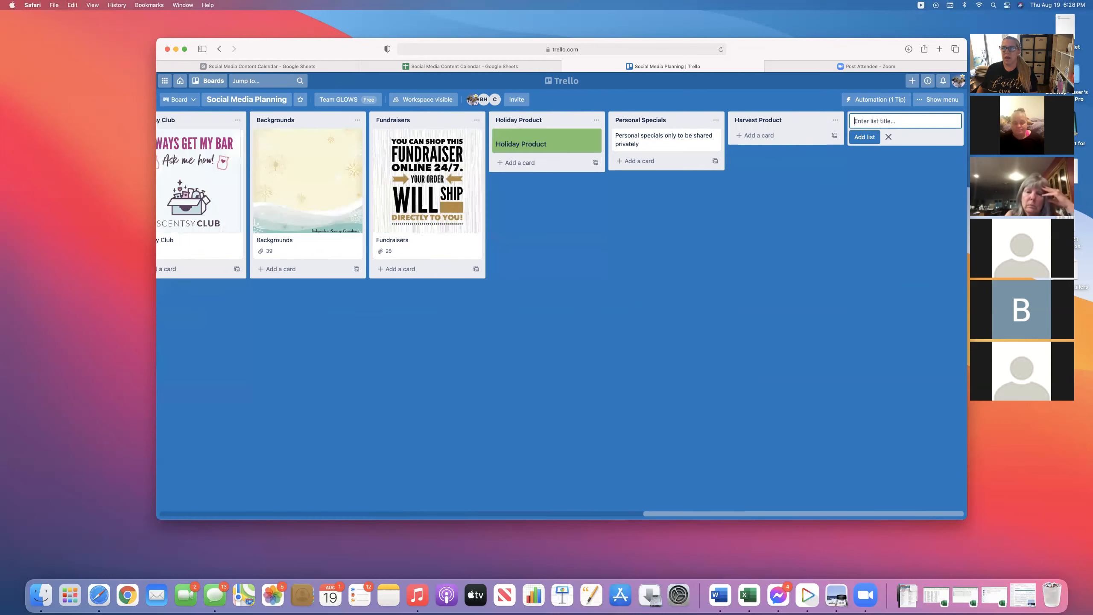